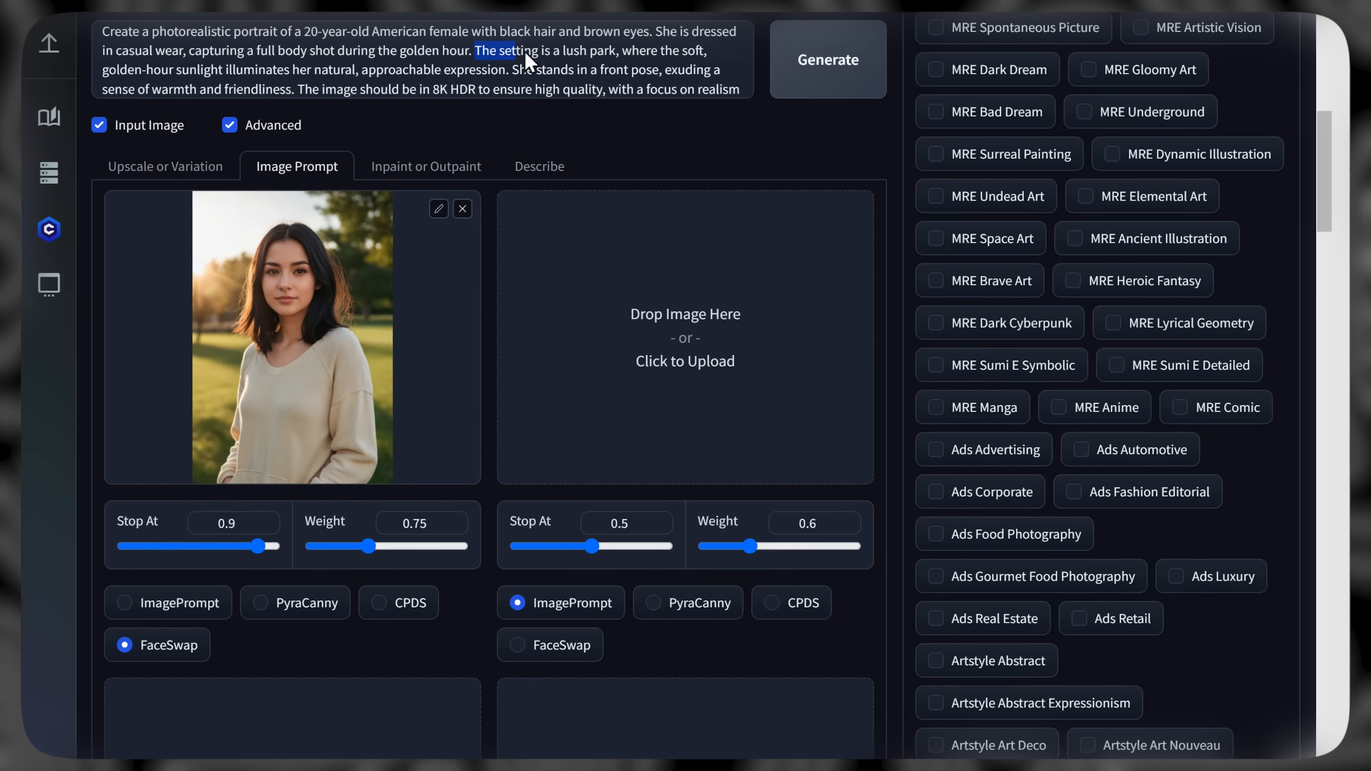
Replace the lush park setting in the prompt with "At a musical festival" and generate new portraits
{"action": "type", "text": "At a musical festival"}
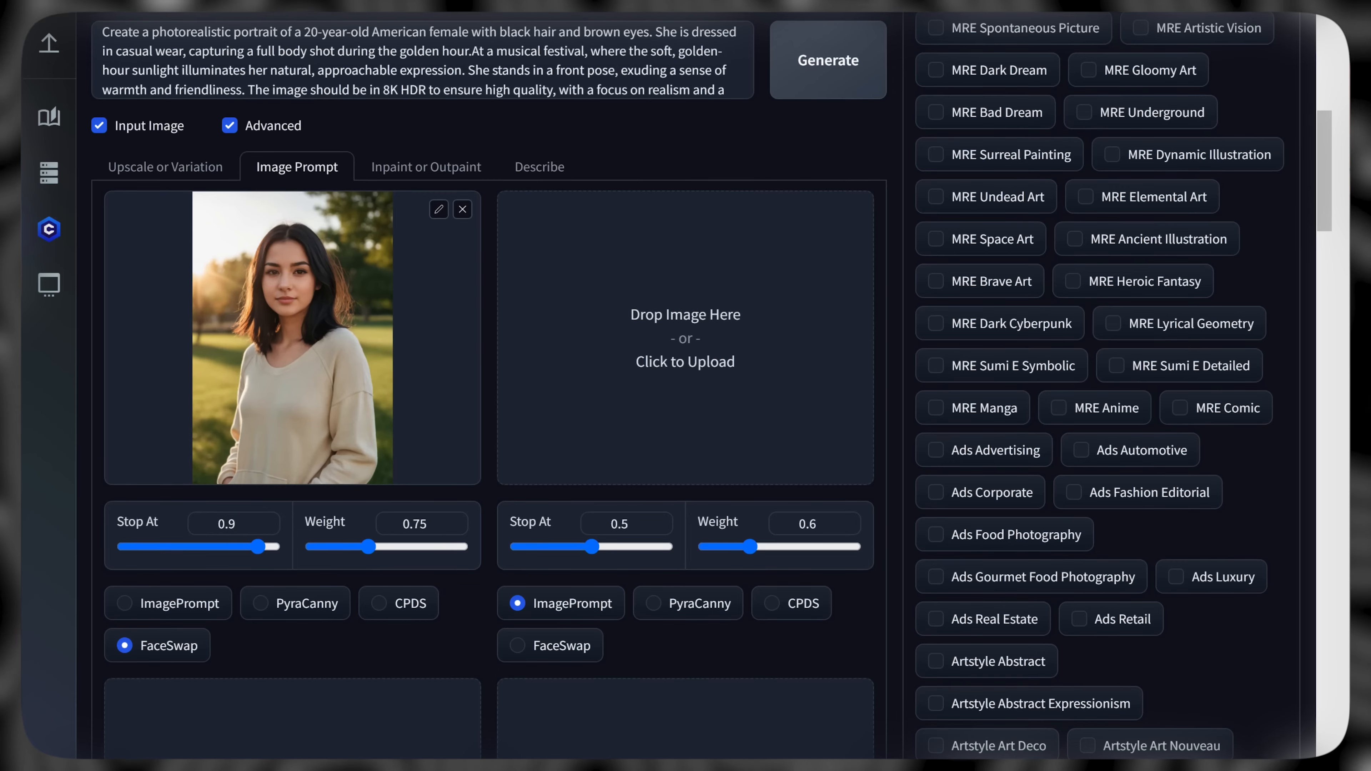
{"action": "scroll", "coordinate": [627, 73], "scroll_direction": "up", "scroll_amount": 10}
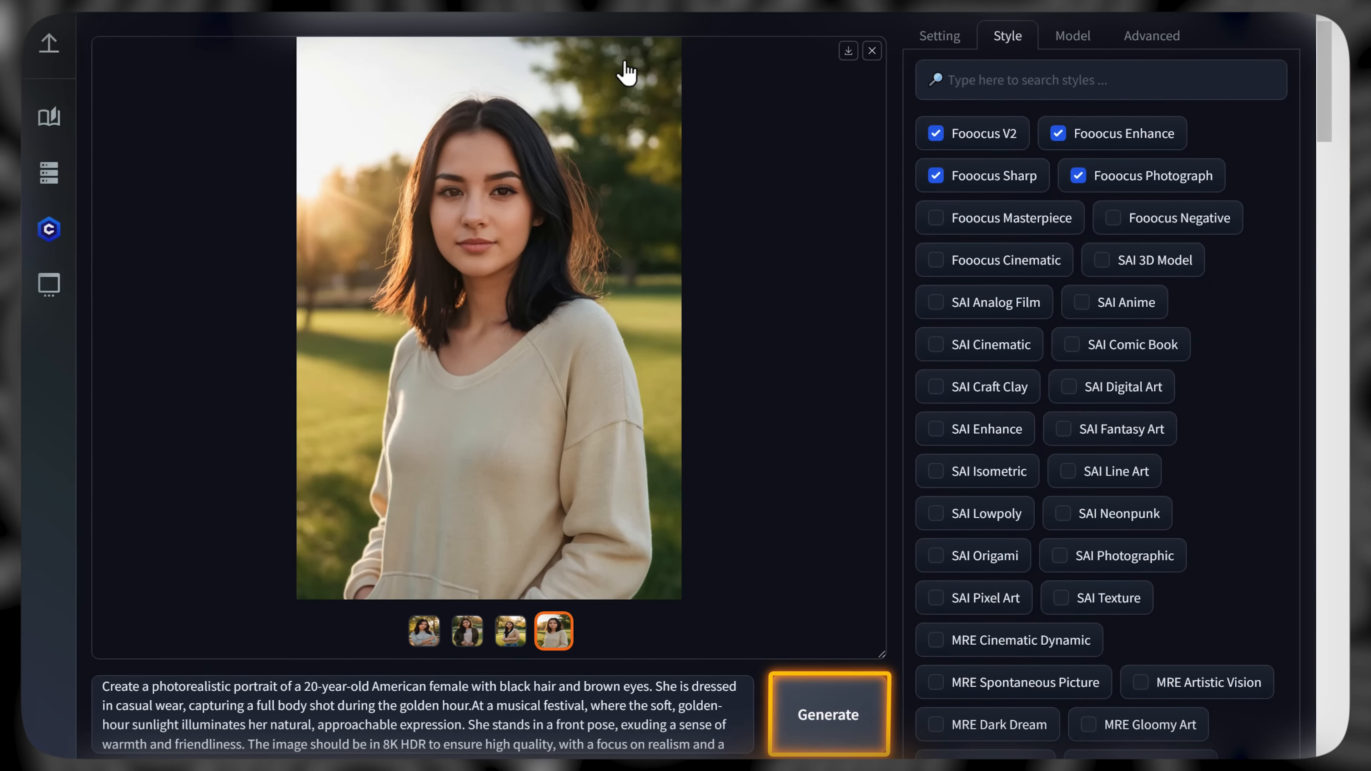
{"action": "left_click", "coordinate": [827, 724]}
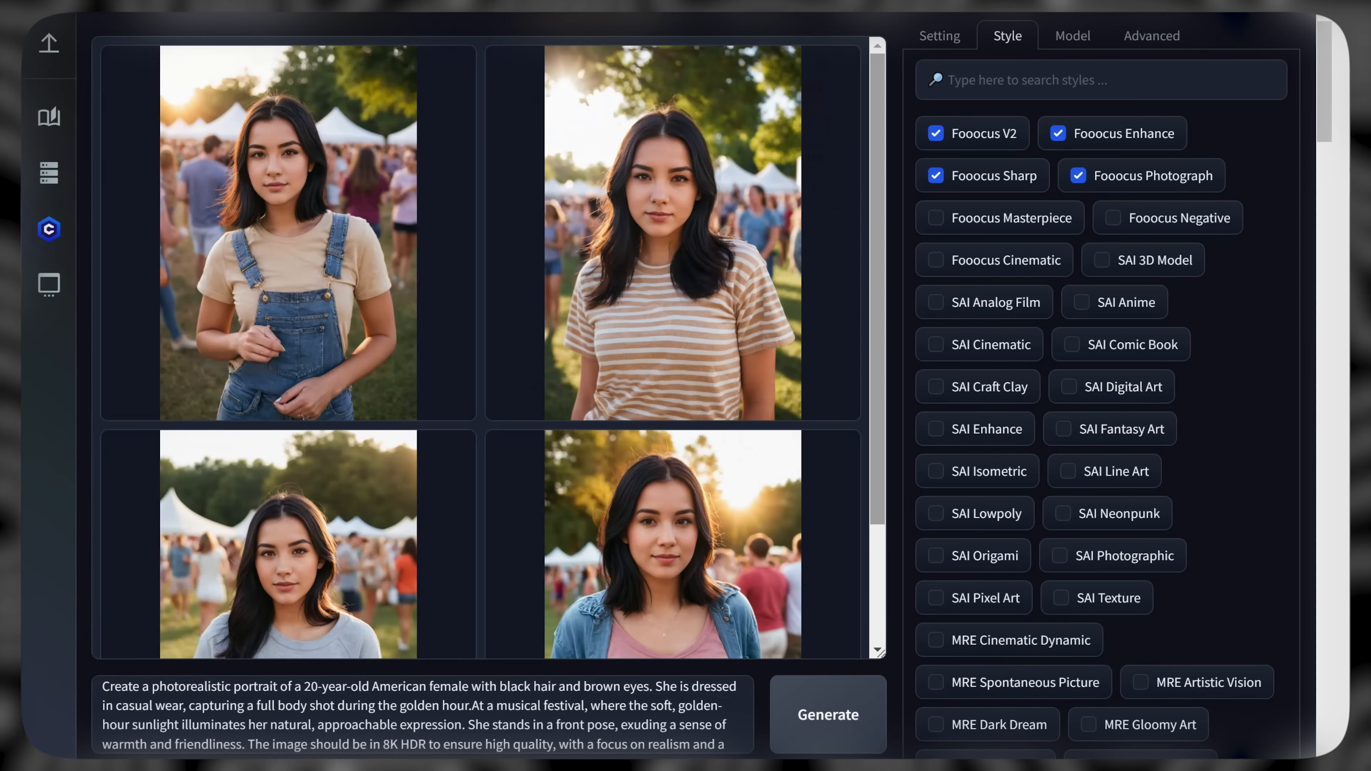
Open the generated portrait with the striped T-shirt and load it as the inpaint or outpaint image
{"action": "mouse_move", "coordinate": [879, 388]}
{"action": "left_mouse_down"}
{"action": "mouse_move", "coordinate": [880, 506]}
{"action": "mouse_move", "coordinate": [880, 388]}
{"action": "left_mouse_up"}
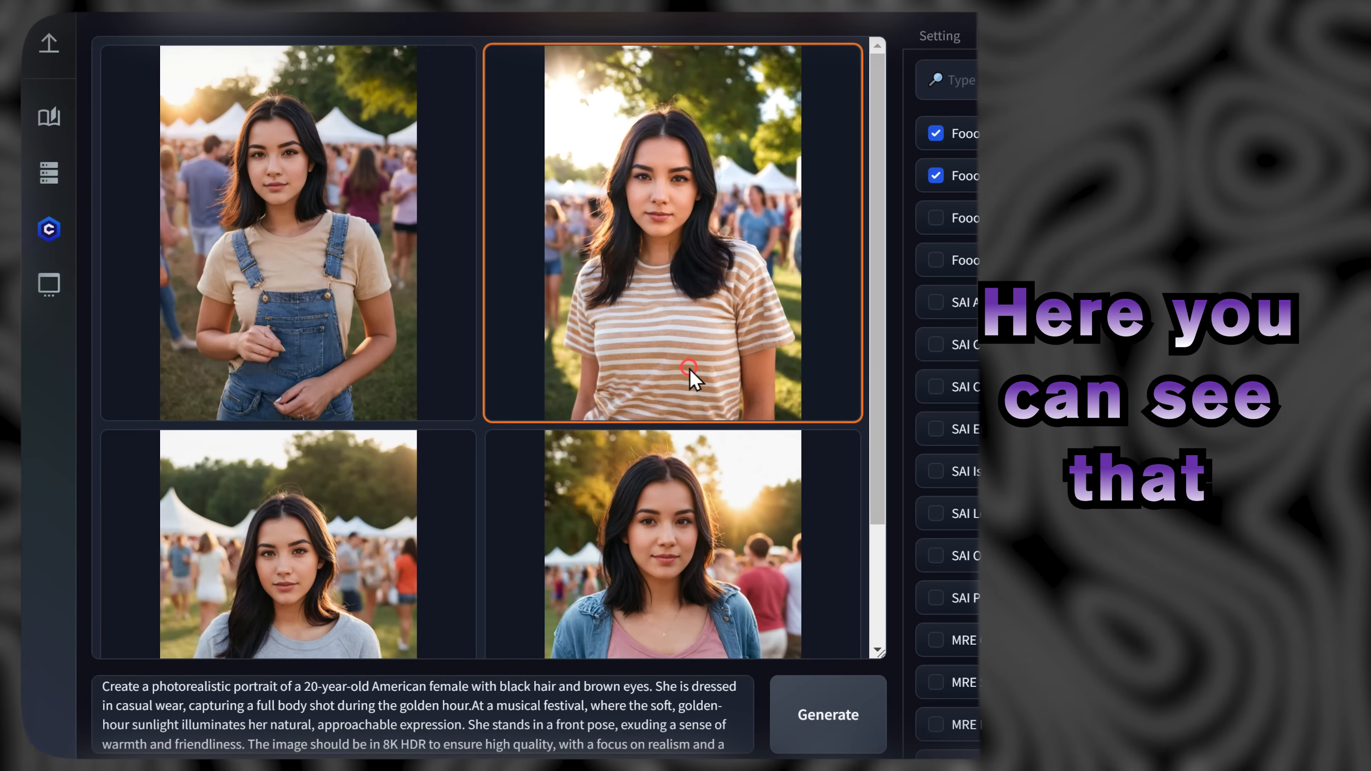
{"action": "left_click", "coordinate": [704, 398]}
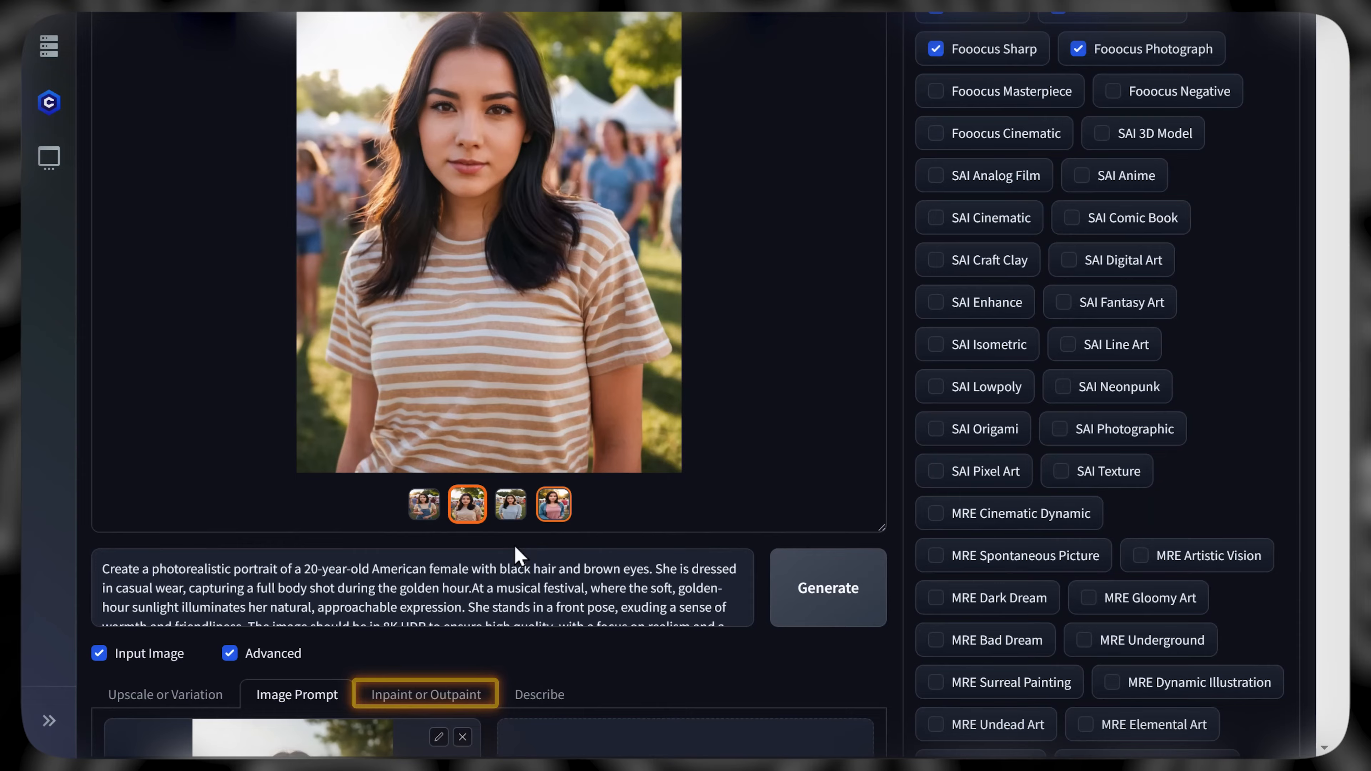
{"action": "left_click", "coordinate": [427, 696]}
{"action": "scroll", "coordinate": [429, 713], "scroll_direction": "down", "scroll_amount": 10}
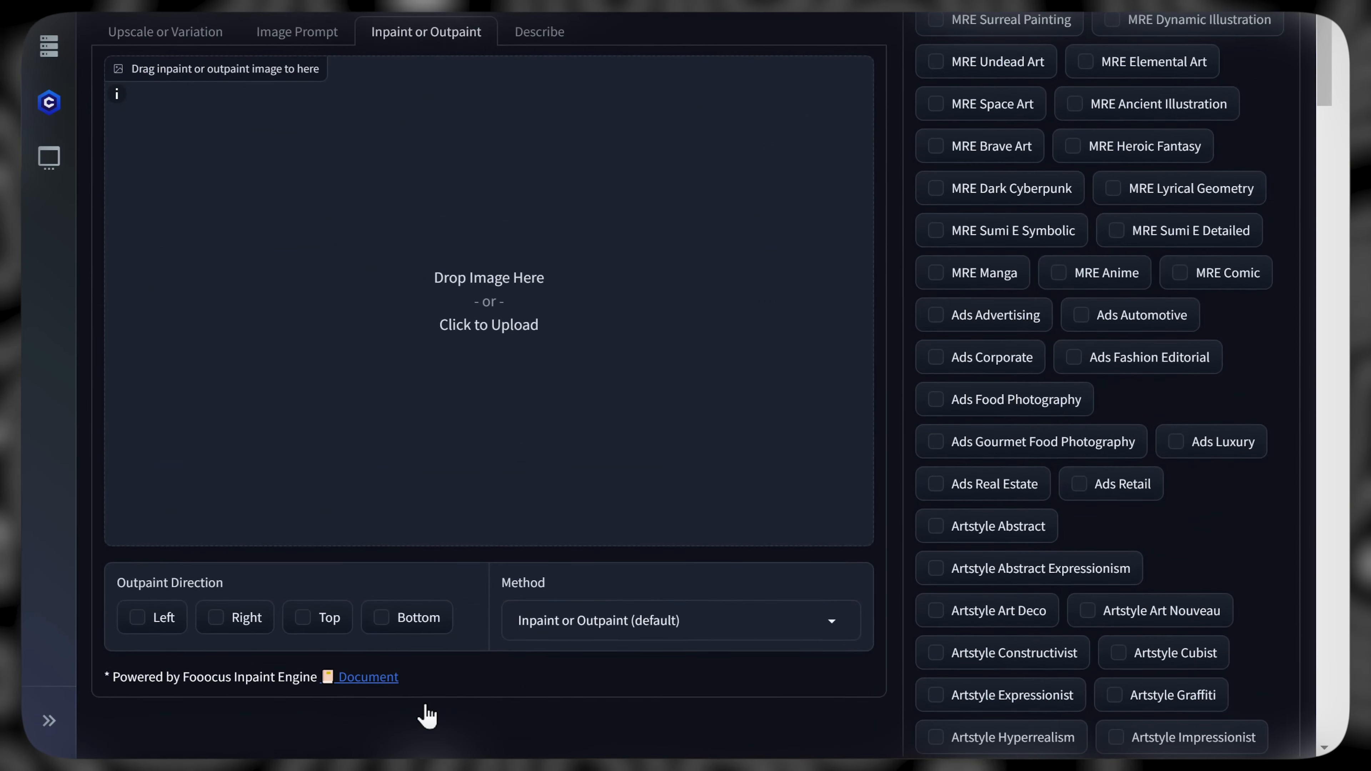
{"action": "scroll", "coordinate": [442, 567], "scroll_direction": "up", "scroll_amount": 5}
{"action": "left_click_drag", "start_coordinate": [489, 129], "coordinate": [454, 470]}
Outpaint the striped T-shirt portrait in the Left, Right, Top and Bottom directions and open one of the generated results
{"action": "scroll", "coordinate": [489, 378], "scroll_direction": "down", "scroll_amount": 5}
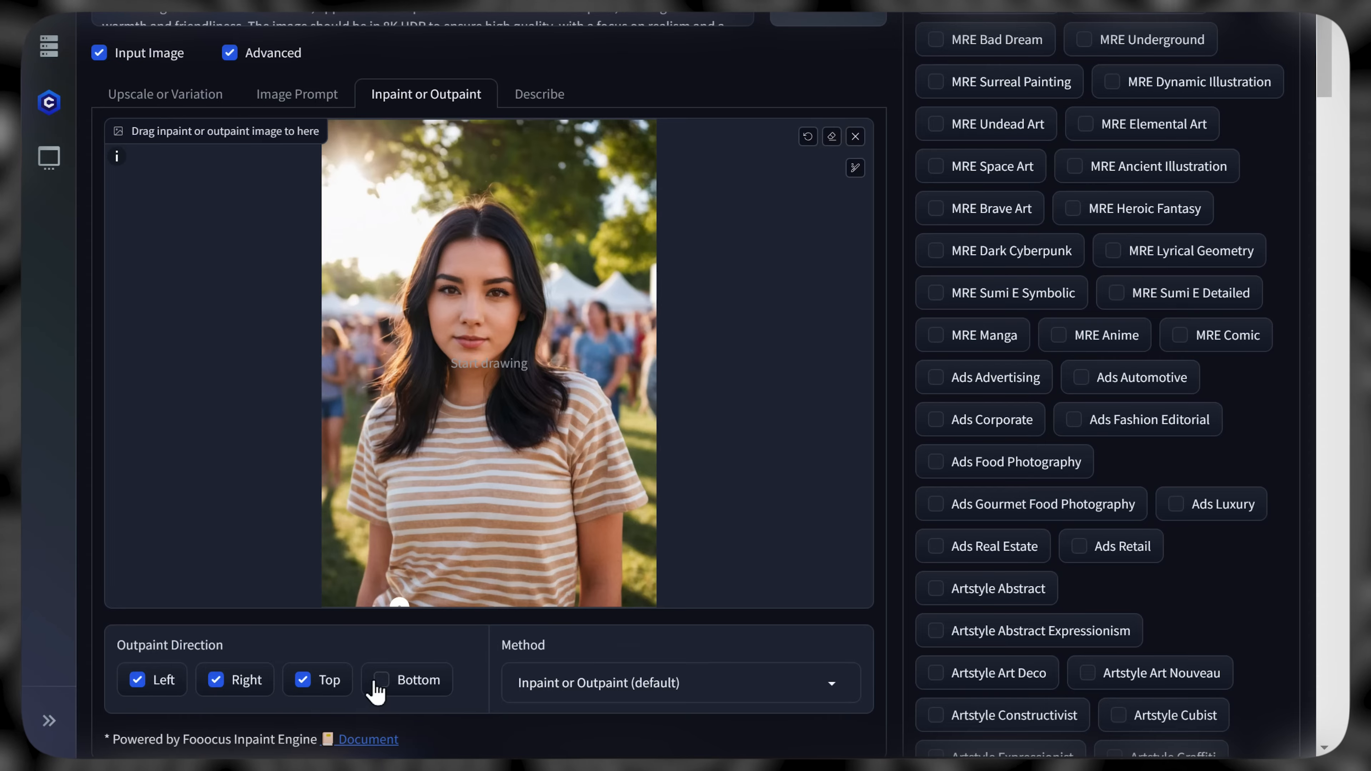
{"action": "scroll", "coordinate": [381, 689], "scroll_direction": "up", "scroll_amount": 2}
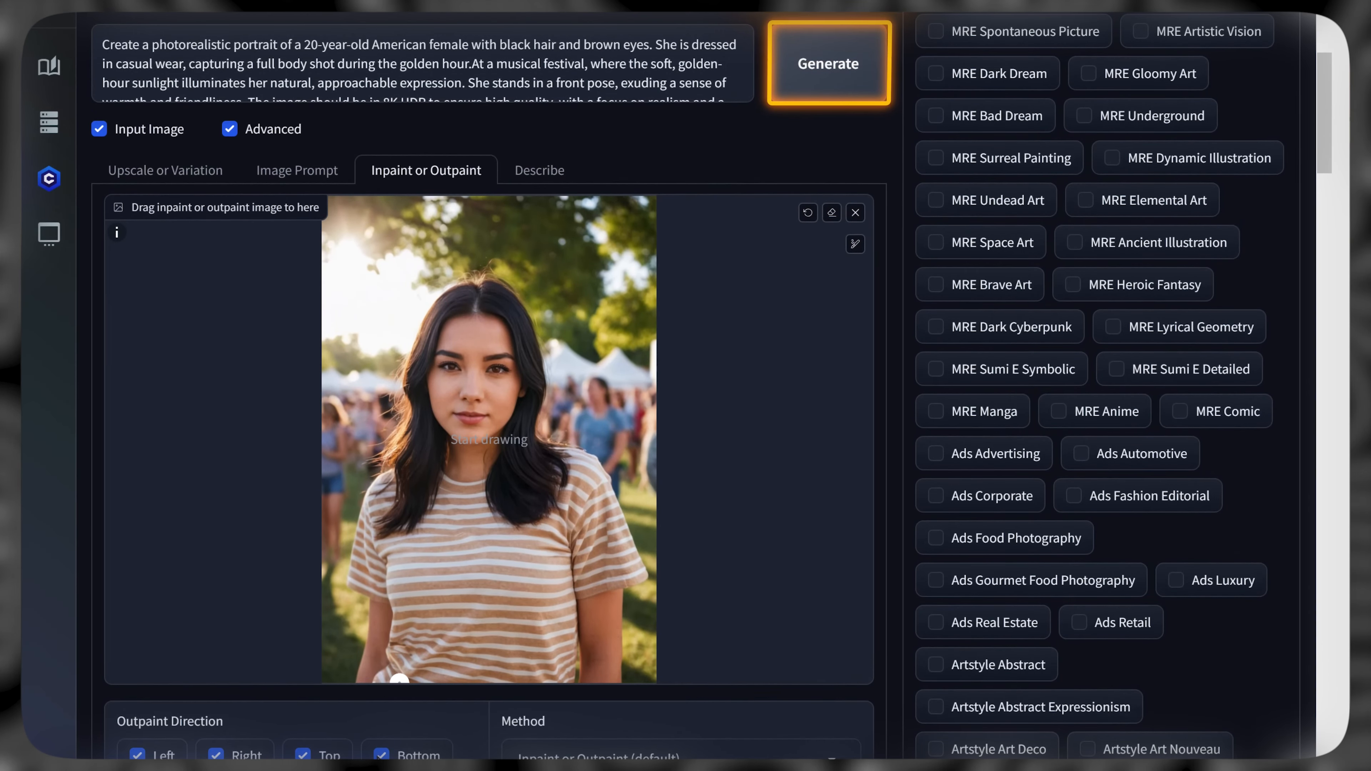
{"action": "left_click", "coordinate": [823, 92]}
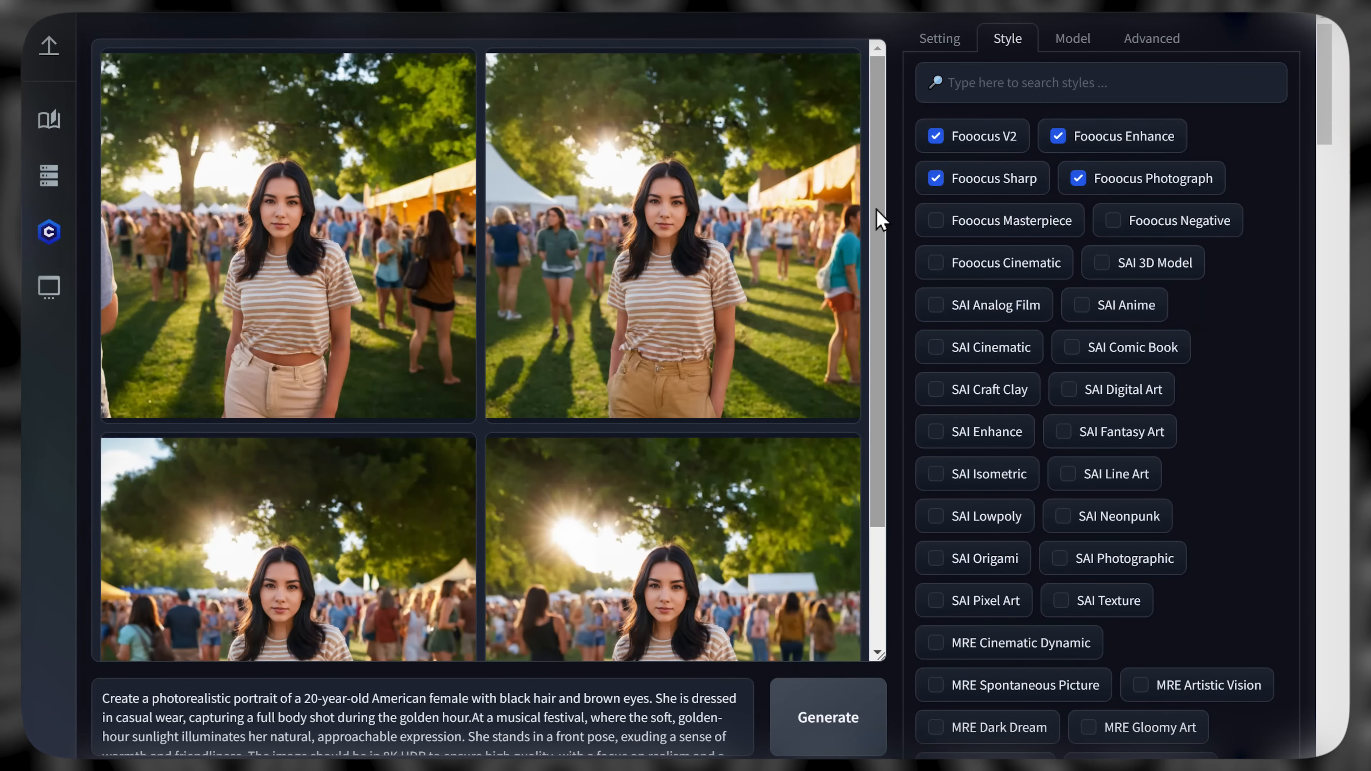
{"action": "mouse_move", "coordinate": [881, 219]}
{"action": "left_mouse_down"}
{"action": "mouse_move", "coordinate": [879, 346]}
{"action": "mouse_move", "coordinate": [883, 201]}
{"action": "left_mouse_up"}
{"action": "left_click", "coordinate": [757, 193]}
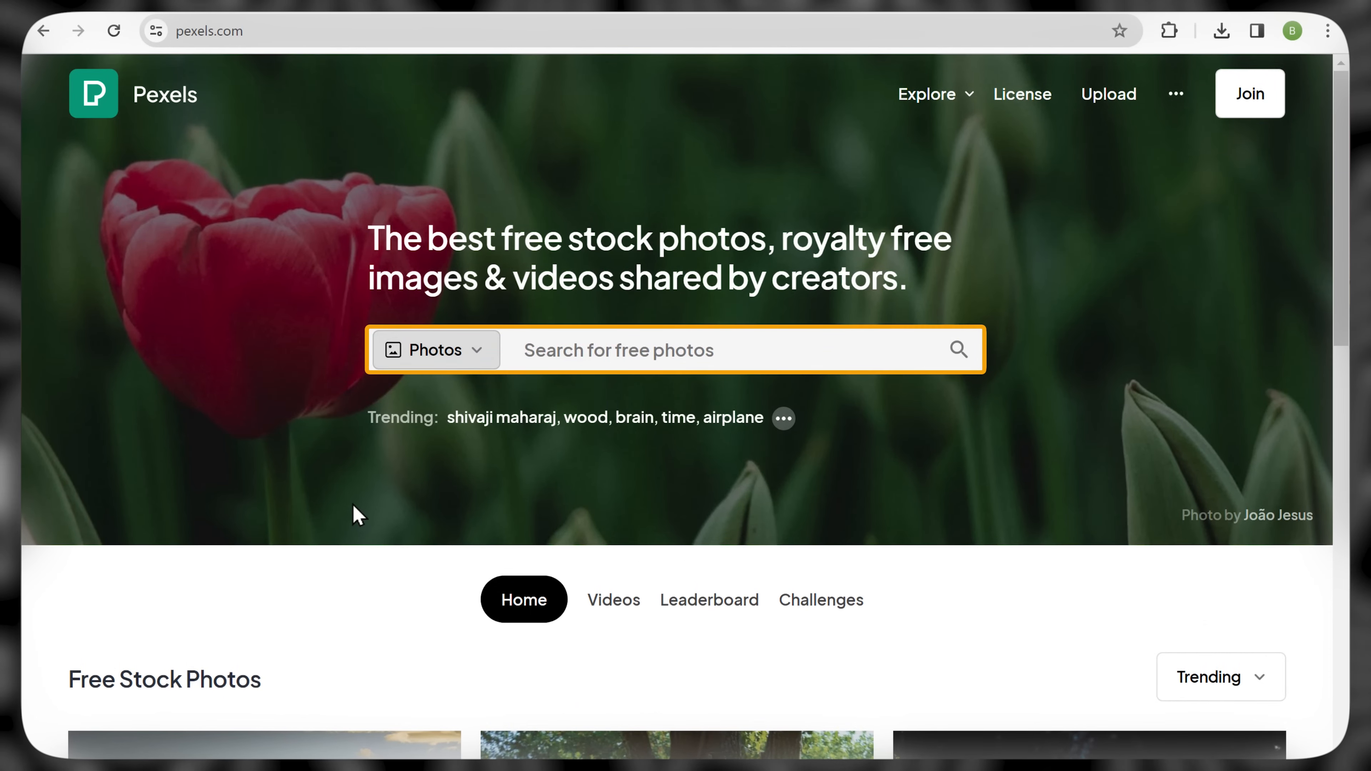
Switch to Pexels and search its photo library for portraits of a girl
{"action": "left_click", "coordinate": [531, 349]}
{"action": "type", "text": "Portait"}
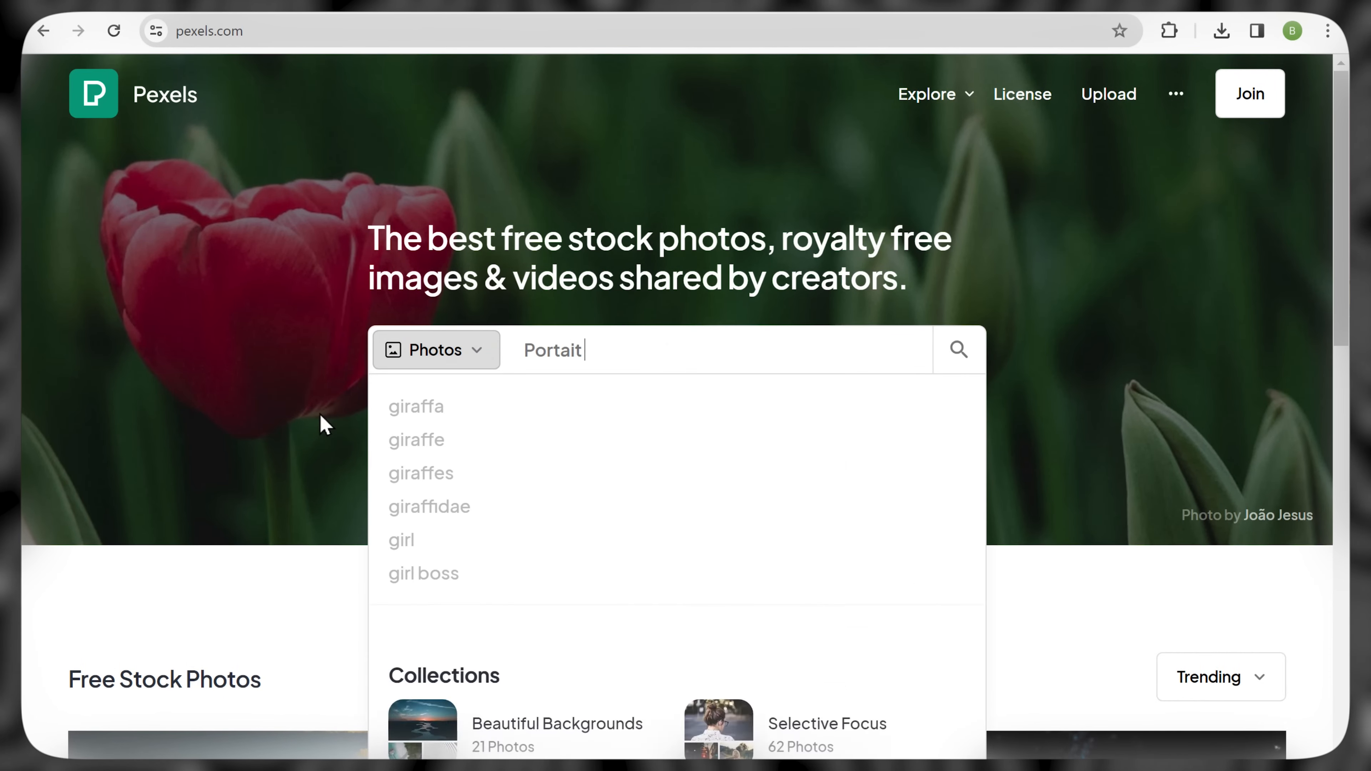
{"action": "type", "text": " of a girl"}
{"action": "key", "text": "Return"}
Browse the girl photography results and download the photo of the woman in the yellow top and denim shorts
{"action": "scroll", "coordinate": [686, 421], "scroll_direction": "down", "scroll_amount": 10}
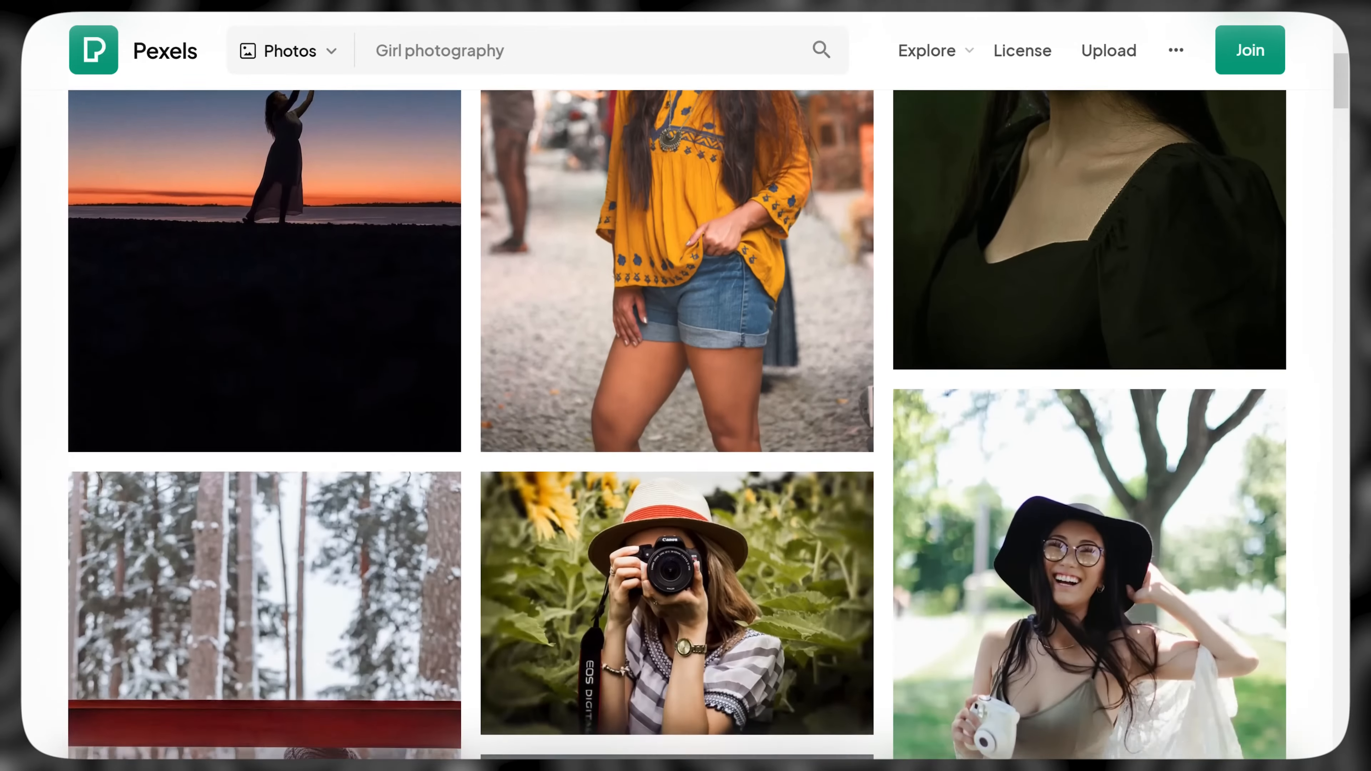
{"action": "scroll", "coordinate": [685, 422], "scroll_direction": "down", "scroll_amount": 15}
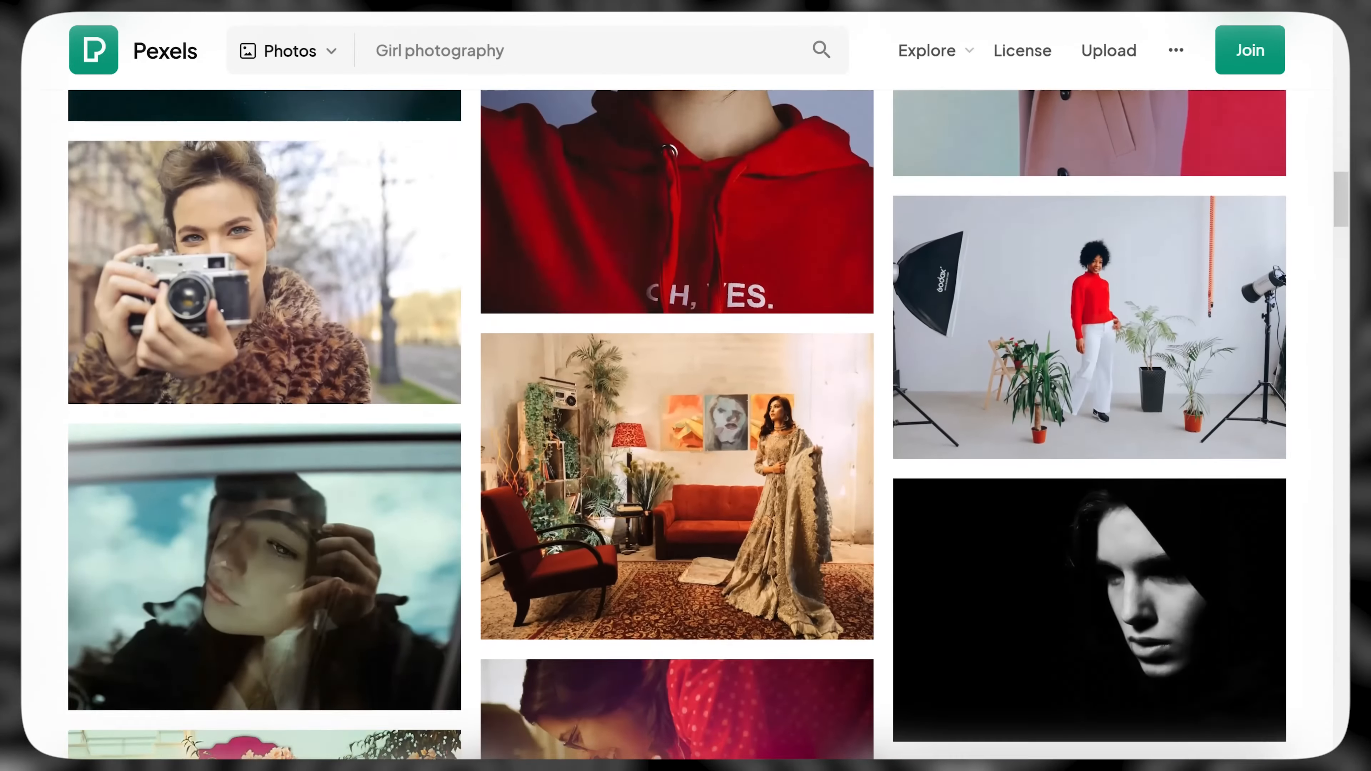
{"action": "scroll", "coordinate": [685, 421], "scroll_direction": "down", "scroll_amount": 15}
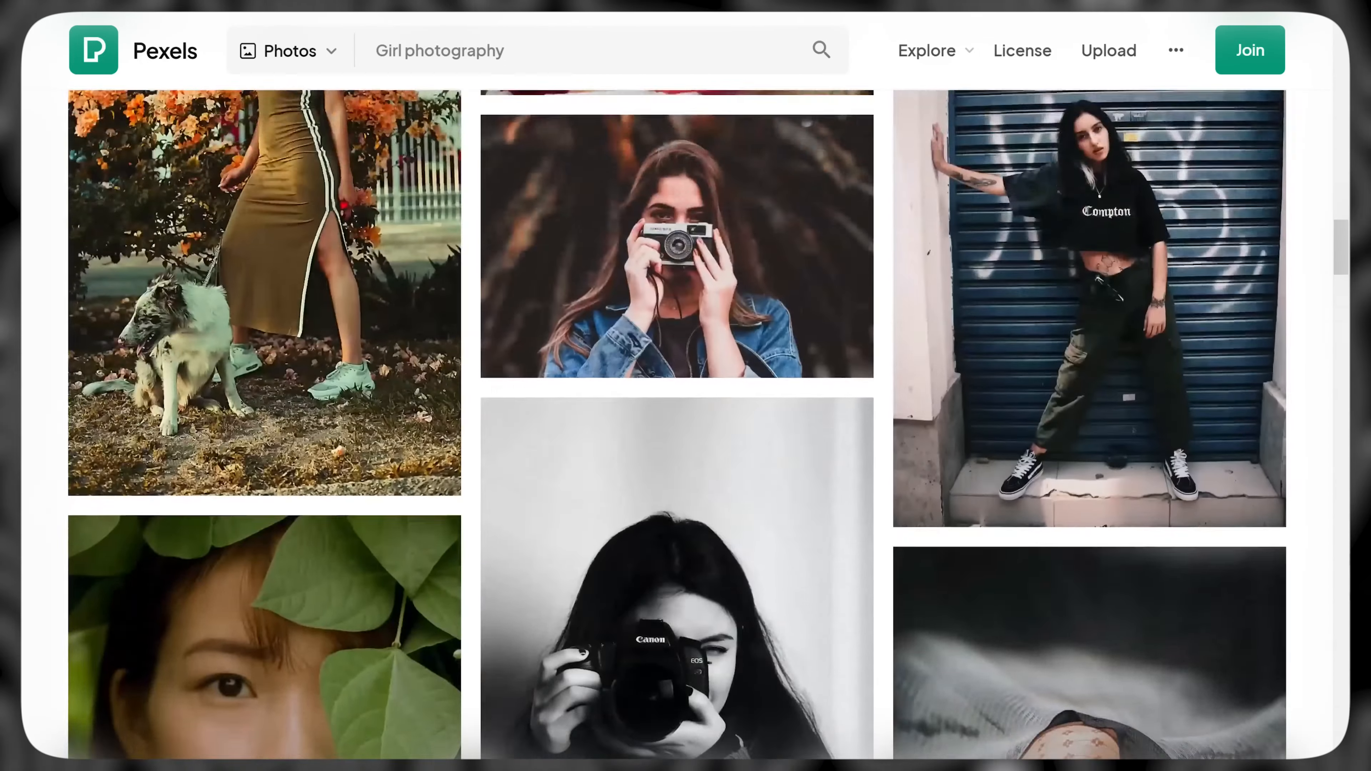
{"action": "scroll", "coordinate": [686, 422], "scroll_direction": "up", "scroll_amount": 10}
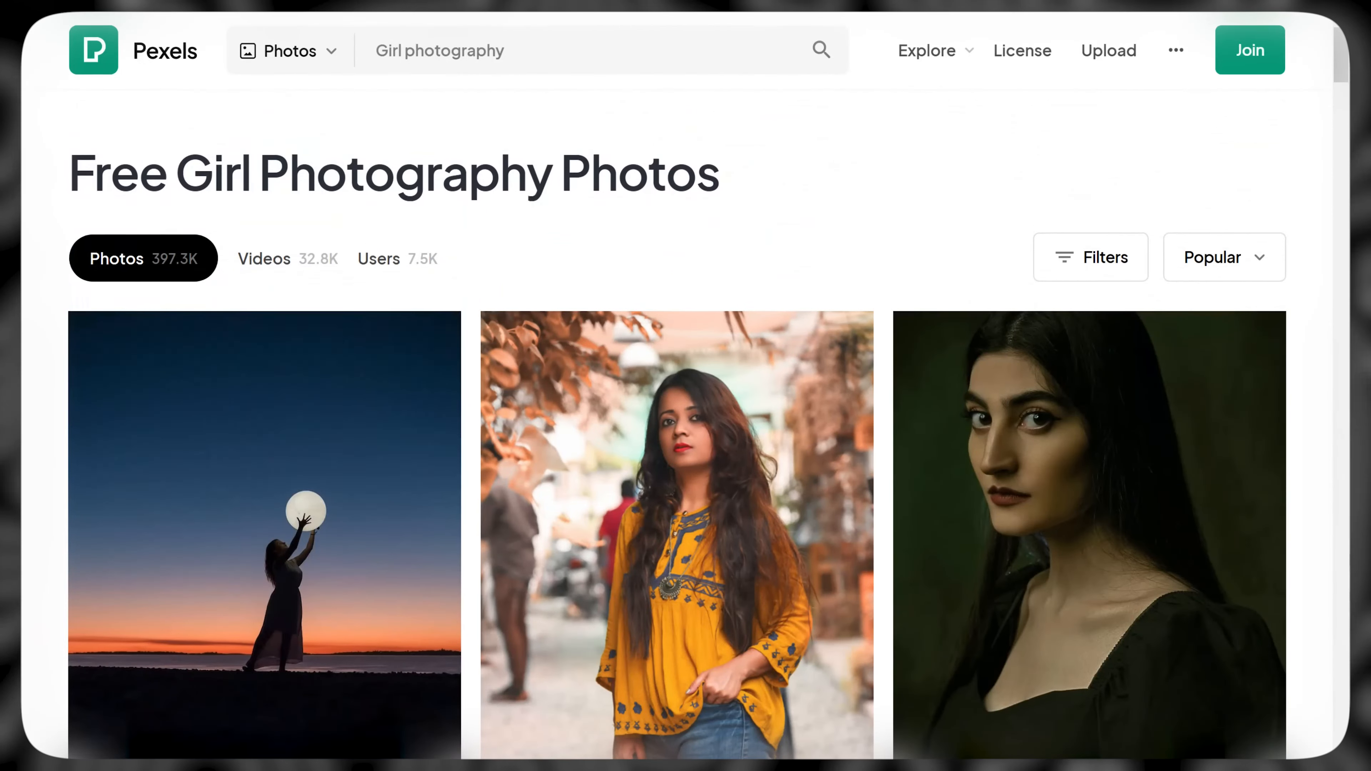
{"action": "scroll", "coordinate": [499, 496], "scroll_direction": "down", "scroll_amount": 3}
{"action": "left_click", "coordinate": [805, 683]}
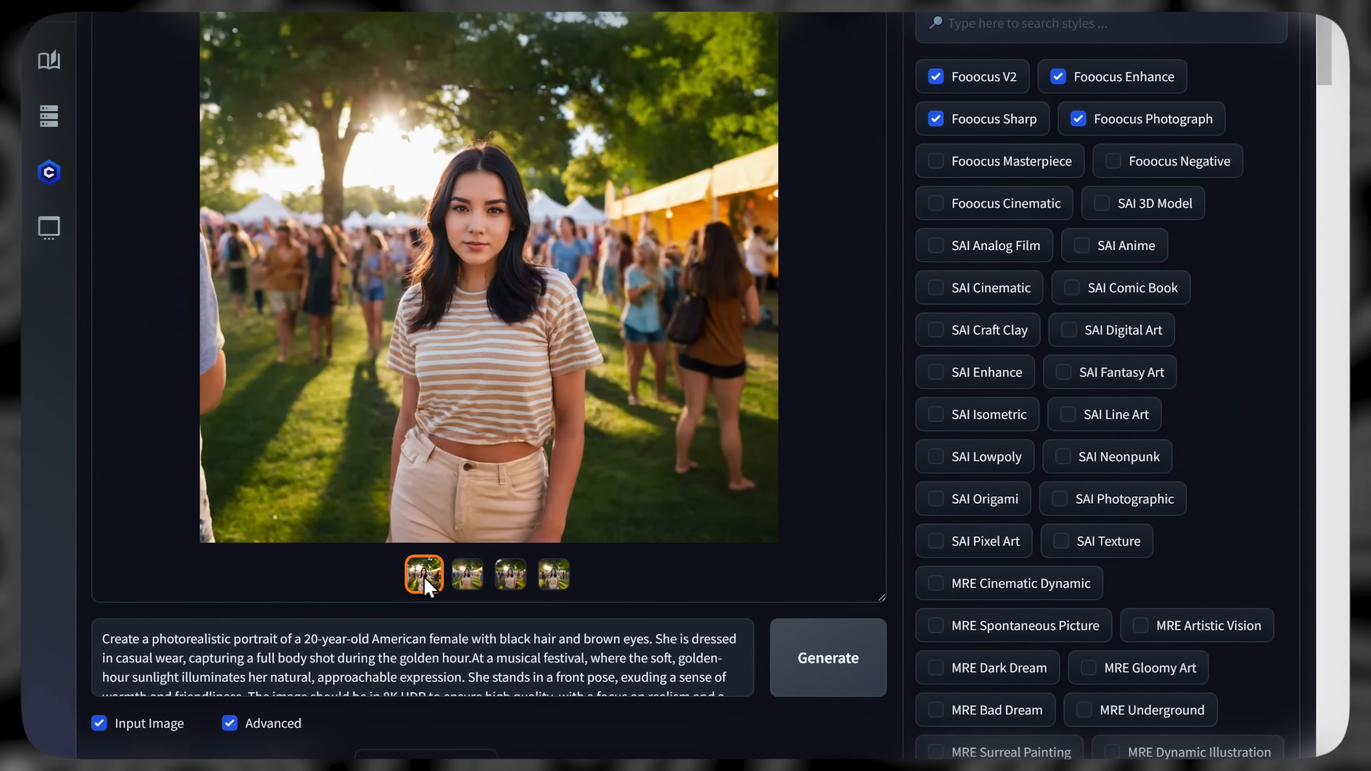
Add the downloaded Pexels photo as the second image prompt using PyraCanny with weight 1, and generate new portraits
{"action": "scroll", "coordinate": [423, 575], "scroll_direction": "down", "scroll_amount": 2}
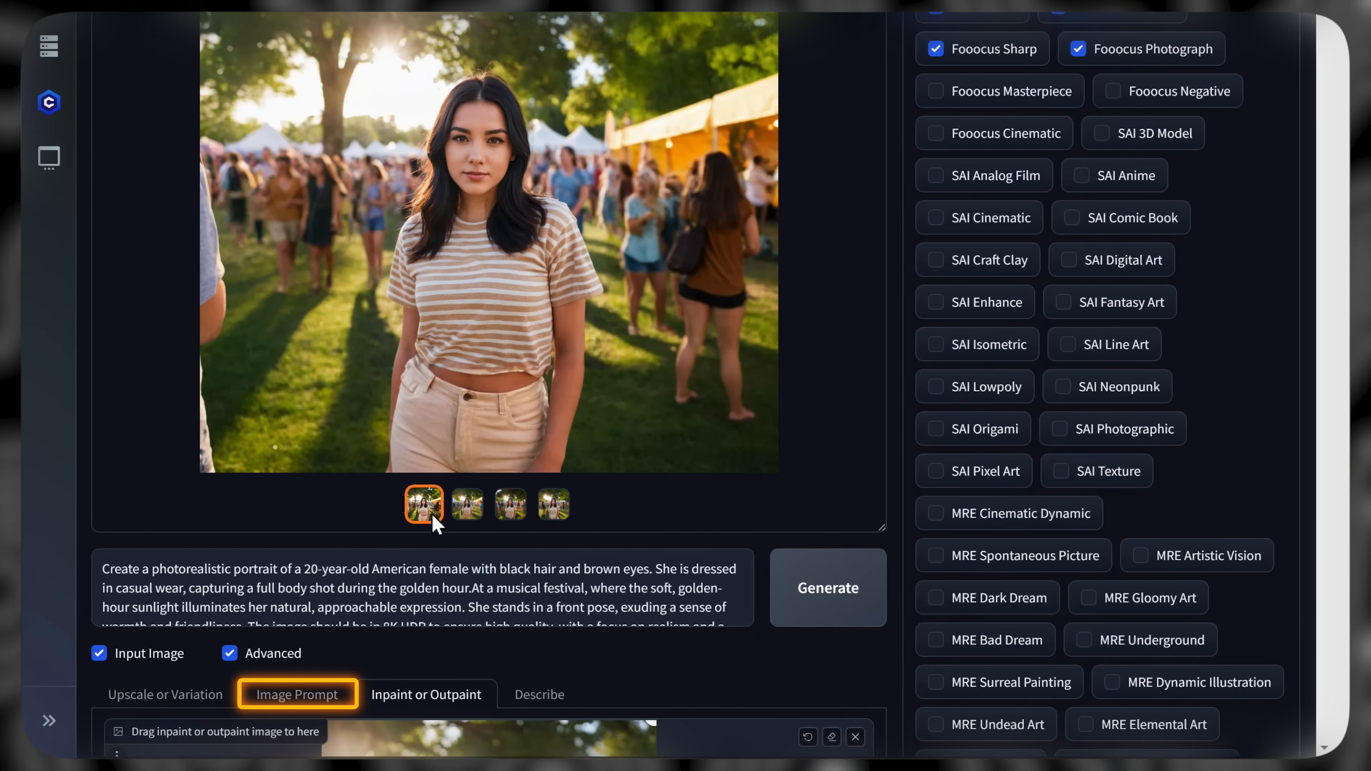
{"action": "scroll", "coordinate": [307, 697], "scroll_direction": "down", "scroll_amount": 10}
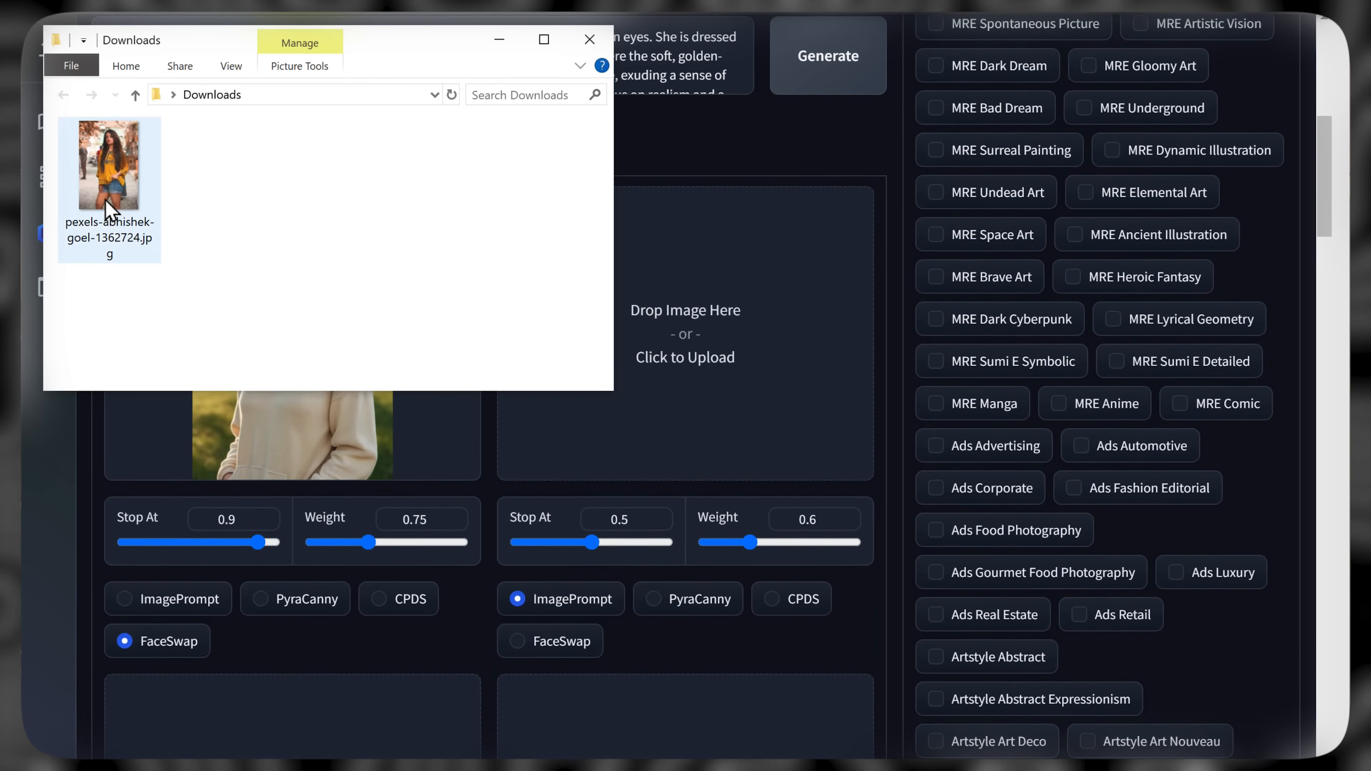
{"action": "left_click_drag", "start_coordinate": [106, 208], "coordinate": [649, 325]}
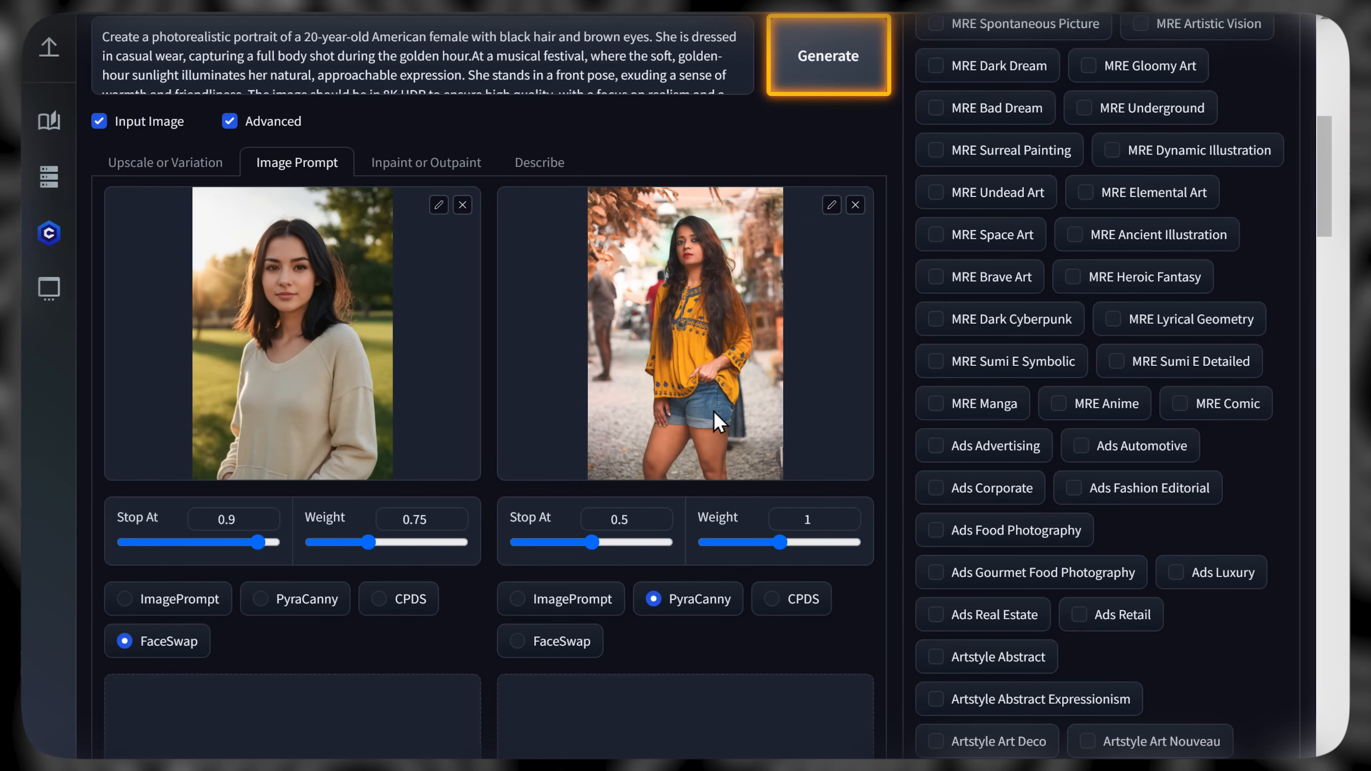
{"action": "left_click", "coordinate": [825, 86]}
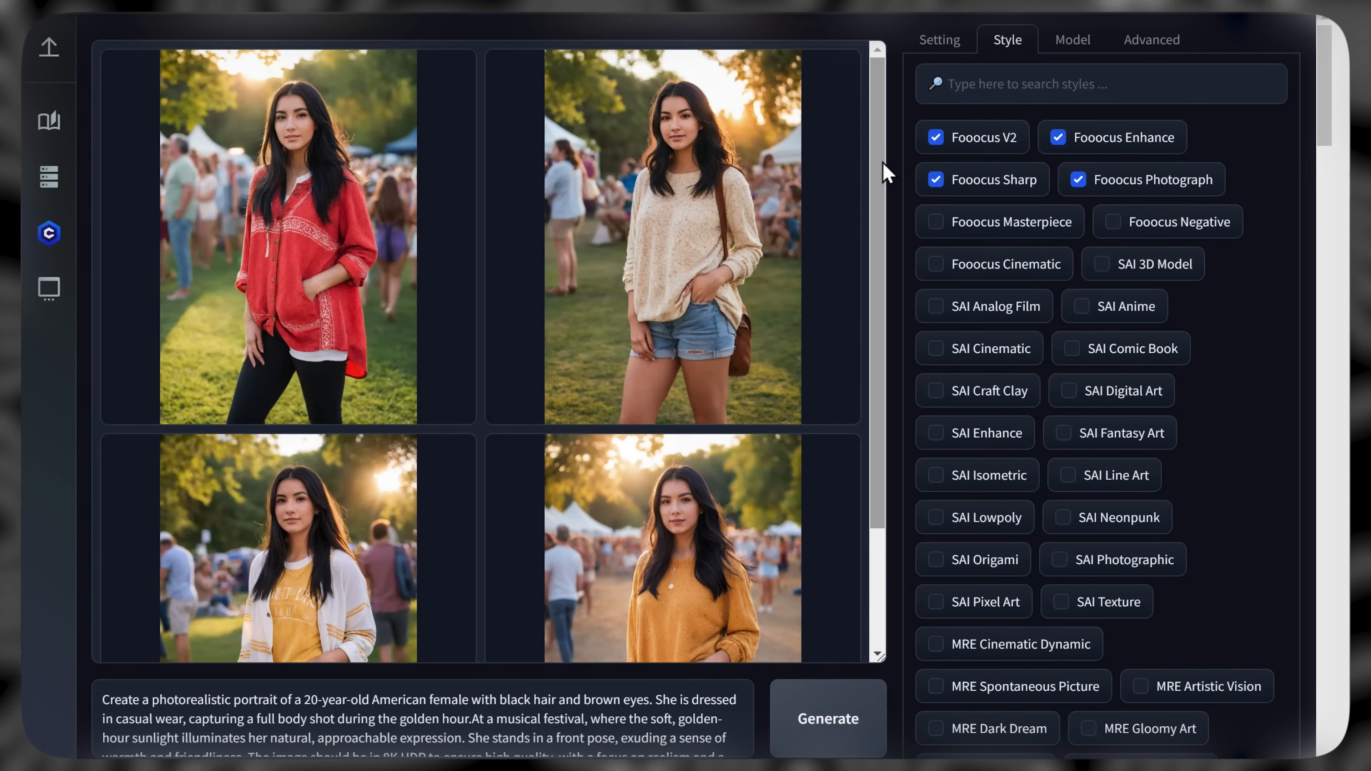
Open the generated portrait with the cream sweater and denim shorts and use it to replace the old inpaint image
{"action": "mouse_move", "coordinate": [882, 163]}
{"action": "left_mouse_down"}
{"action": "mouse_move", "coordinate": [905, 316]}
{"action": "mouse_move", "coordinate": [904, 157]}
{"action": "left_mouse_up"}
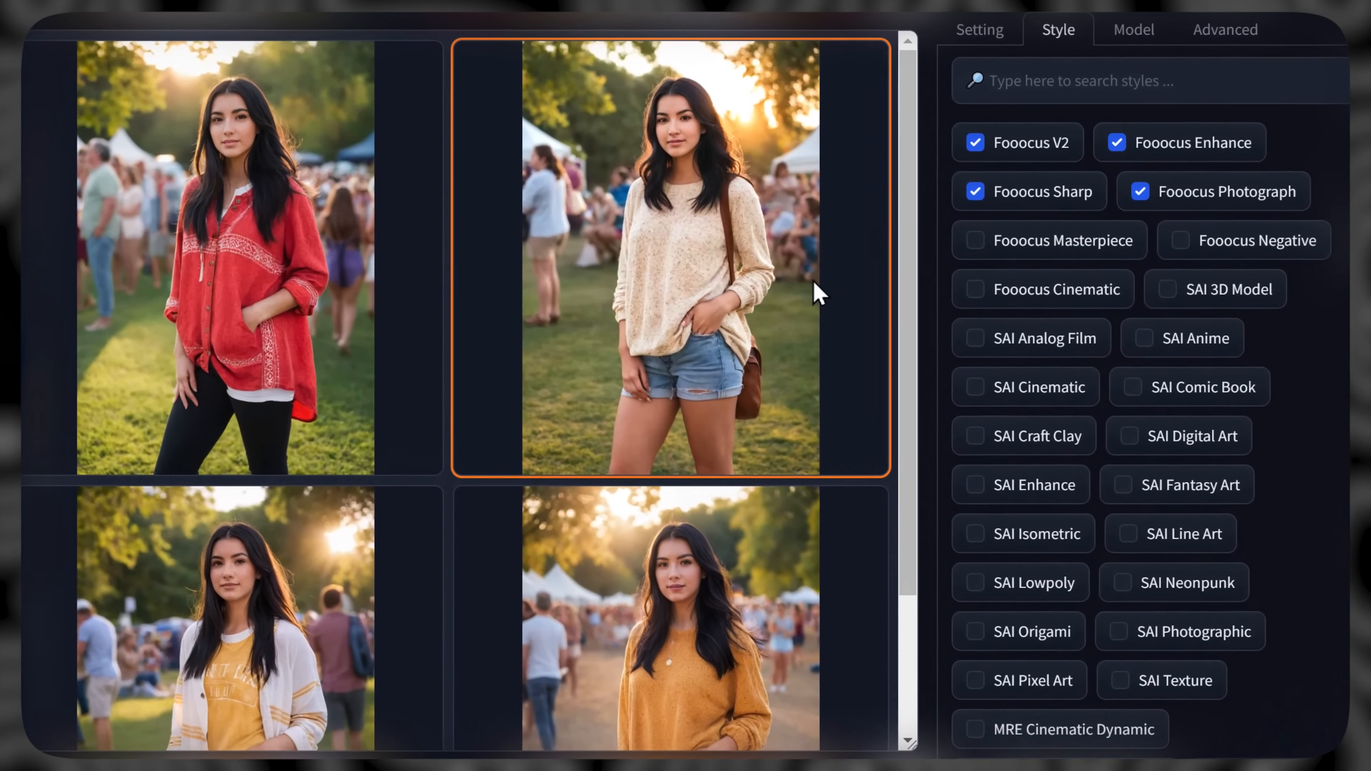
{"action": "left_click", "coordinate": [789, 257]}
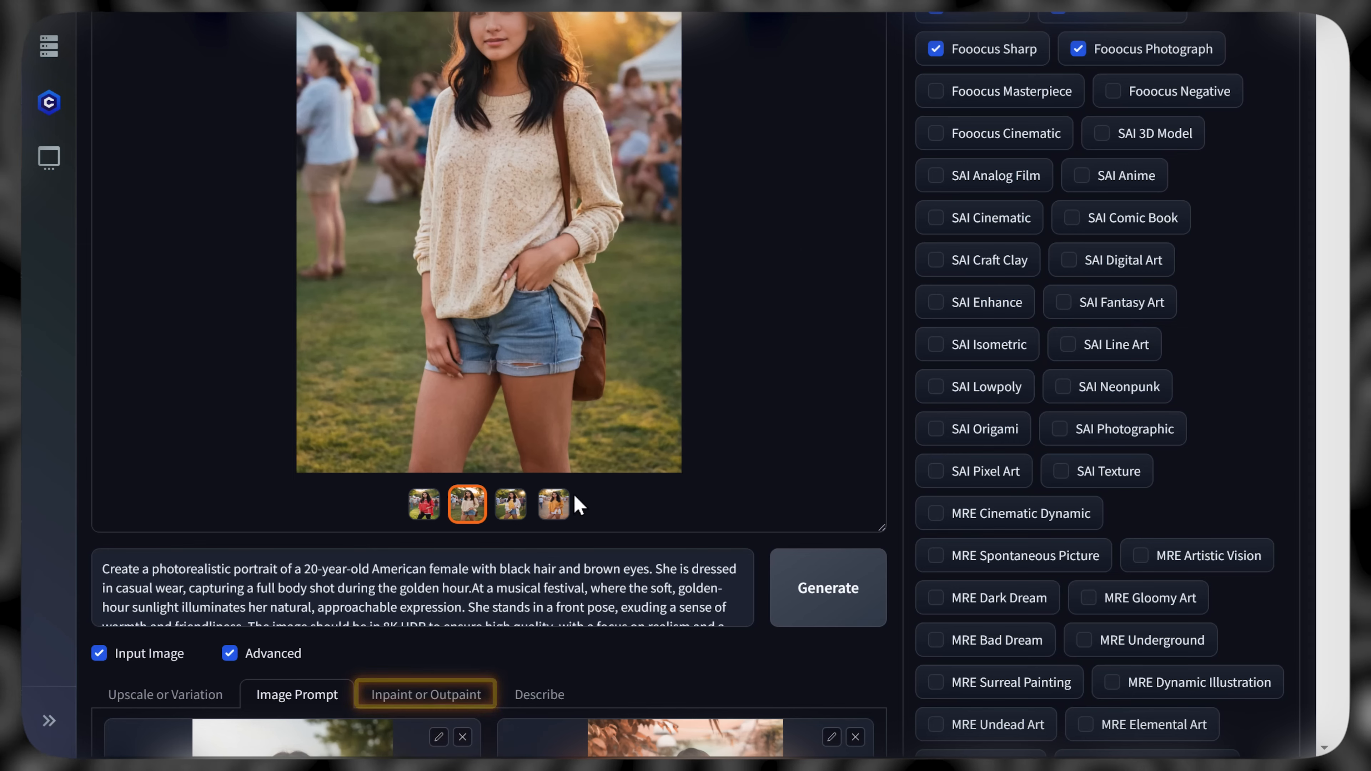
{"action": "left_click", "coordinate": [417, 703]}
{"action": "scroll", "coordinate": [418, 713], "scroll_direction": "down", "scroll_amount": 10}
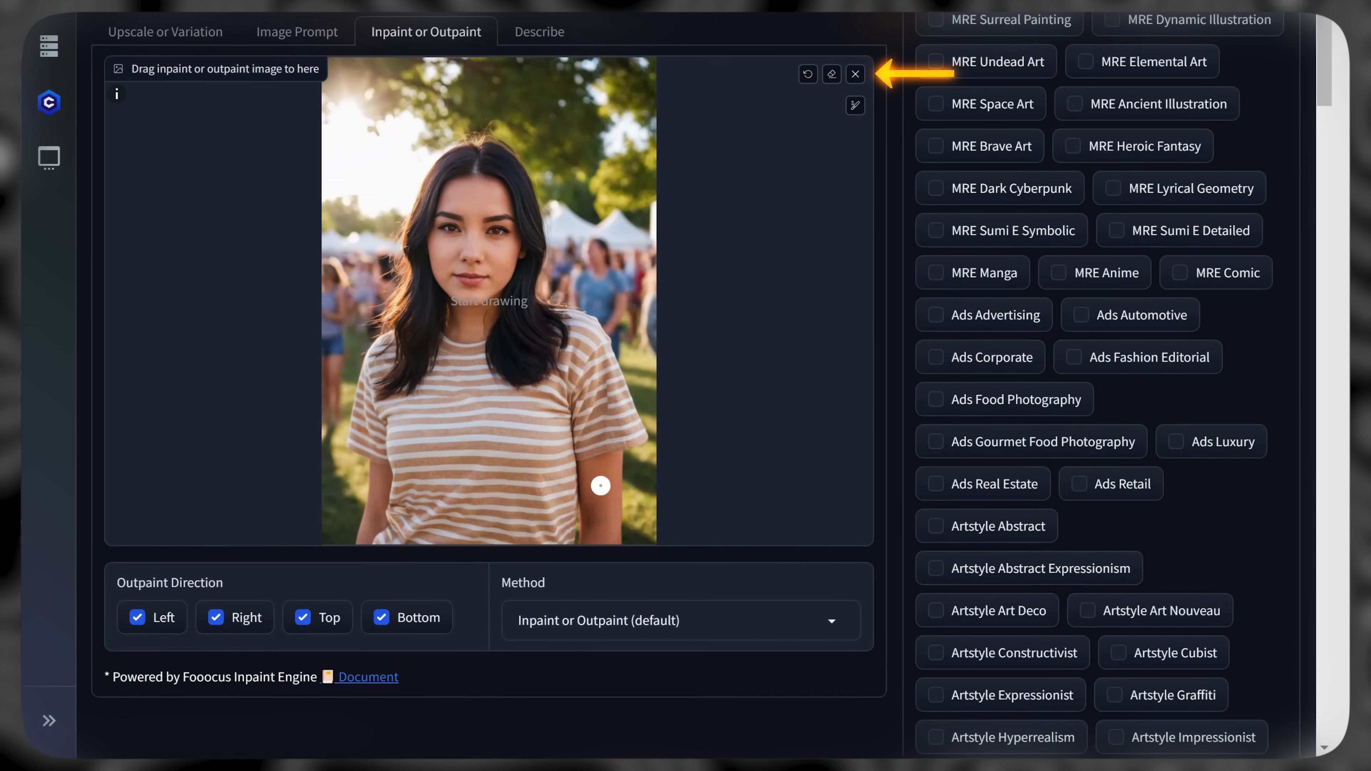
{"action": "left_click", "coordinate": [854, 74]}
{"action": "scroll", "coordinate": [852, 86], "scroll_direction": "up", "scroll_amount": 8}
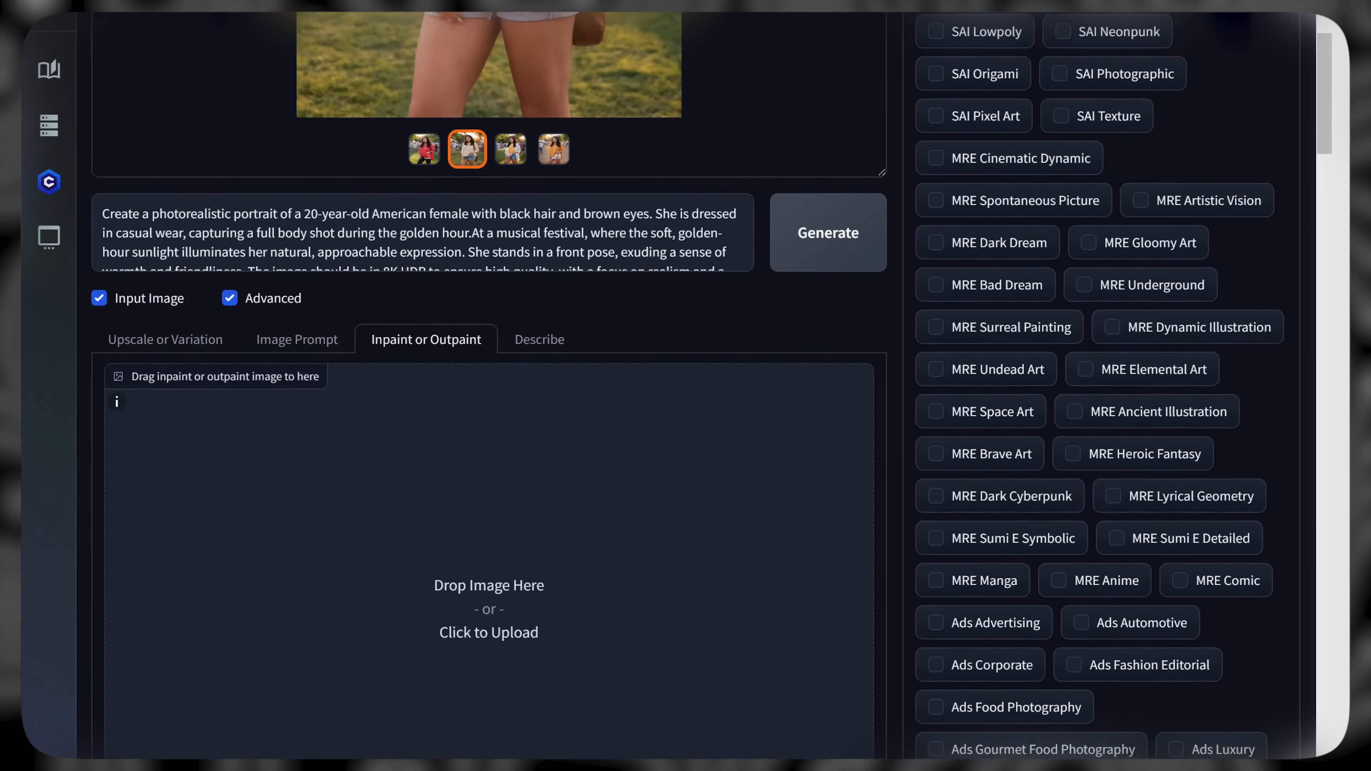
{"action": "left_click_drag", "start_coordinate": [622, 183], "coordinate": [494, 576]}
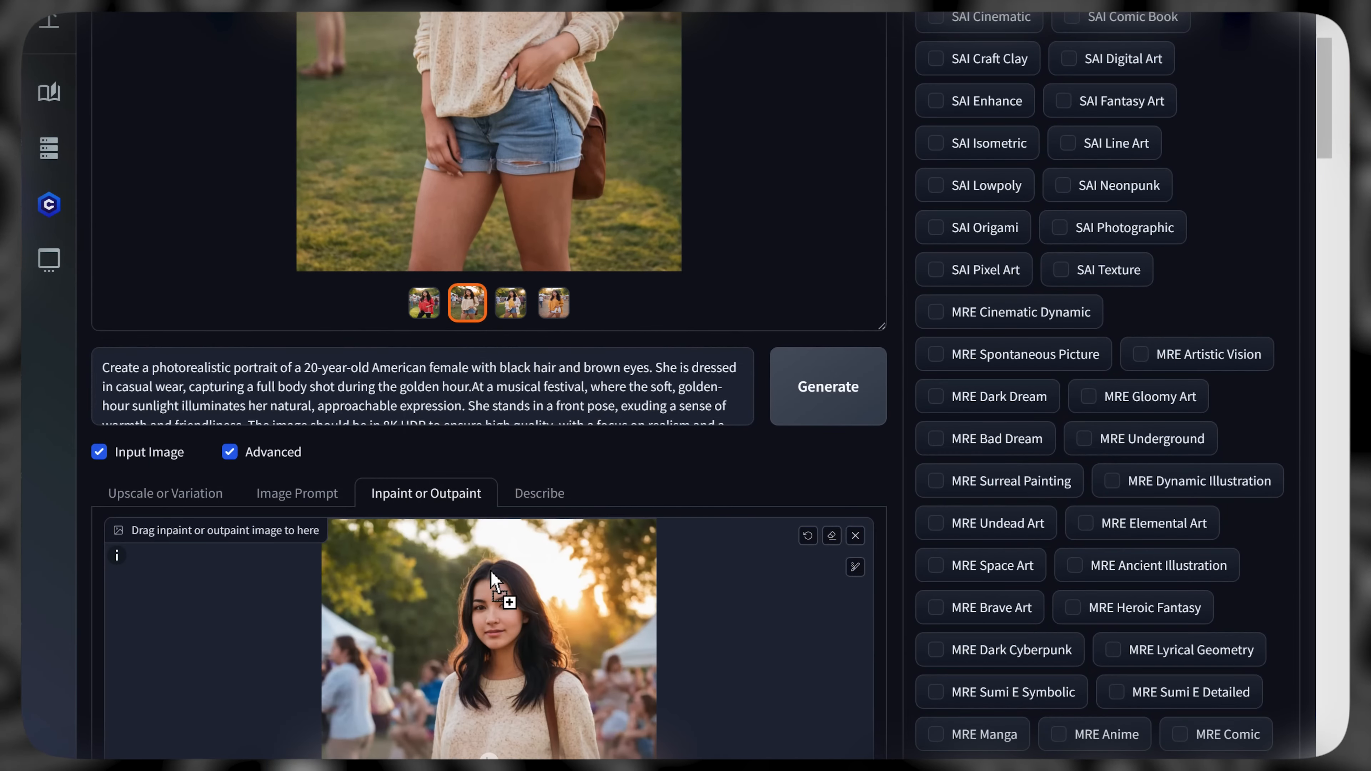
Mask the woman's face, set the inpaint method to Improve Detail (face, hand, eyes, etc.), and generate refined images
{"action": "scroll", "coordinate": [735, 340], "scroll_direction": "down", "scroll_amount": 6}
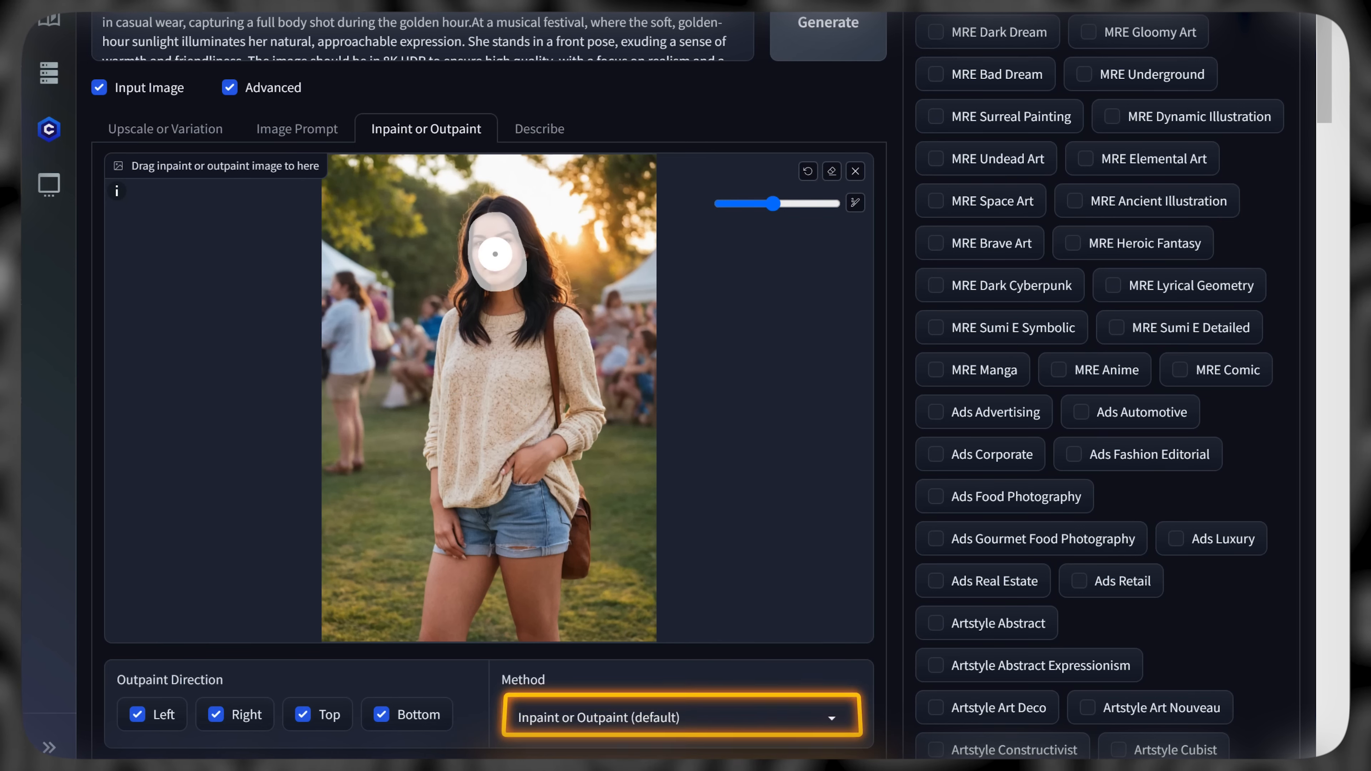
{"action": "left_click", "coordinate": [680, 722]}
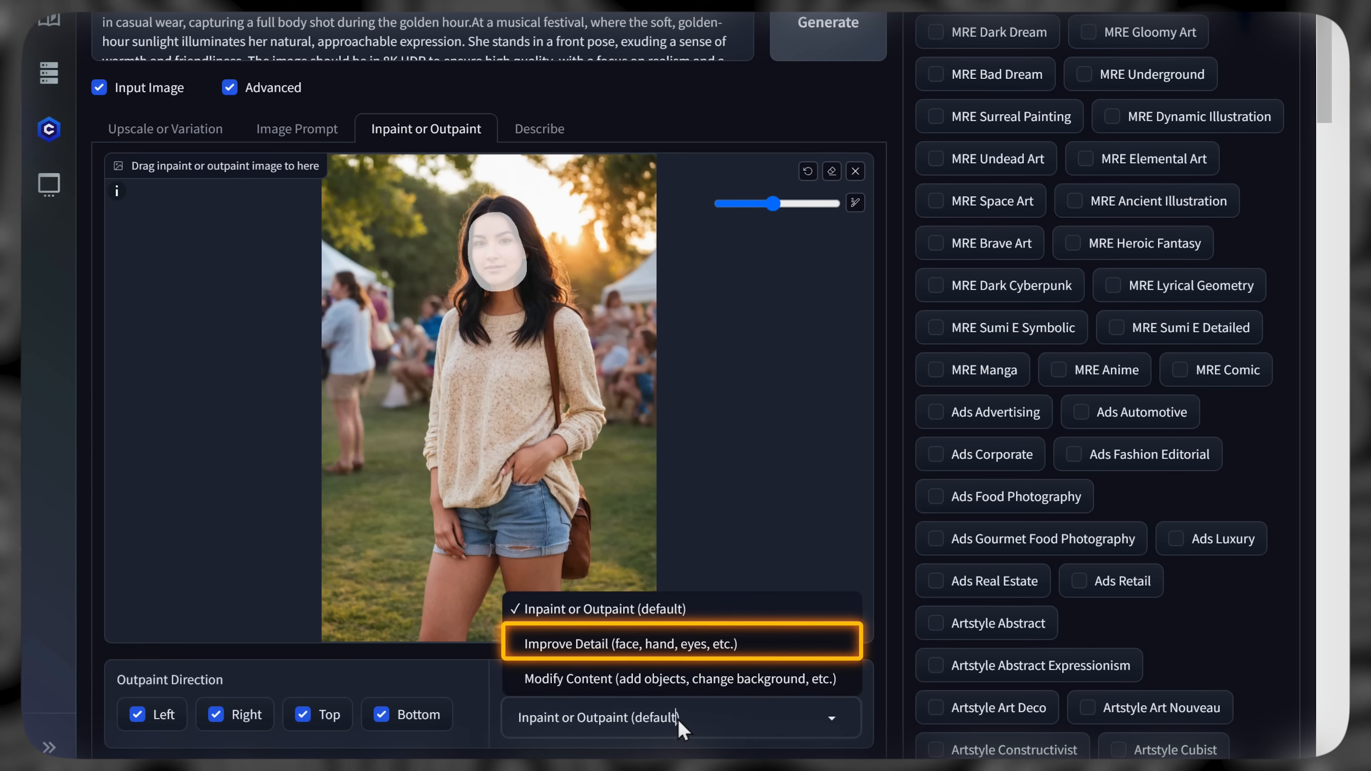
{"action": "left_click", "coordinate": [634, 646]}
{"action": "scroll", "coordinate": [629, 676], "scroll_direction": "up", "scroll_amount": 1}
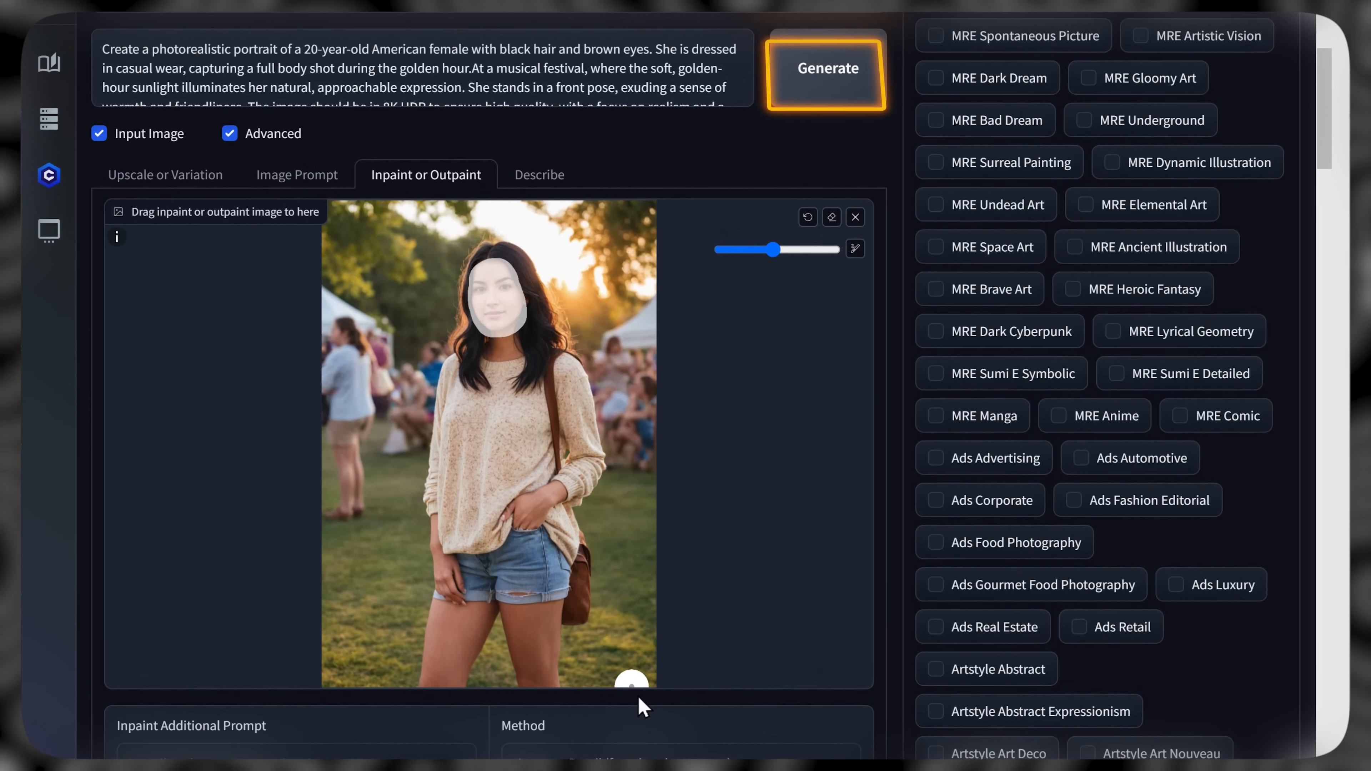
{"action": "left_click", "coordinate": [822, 92]}
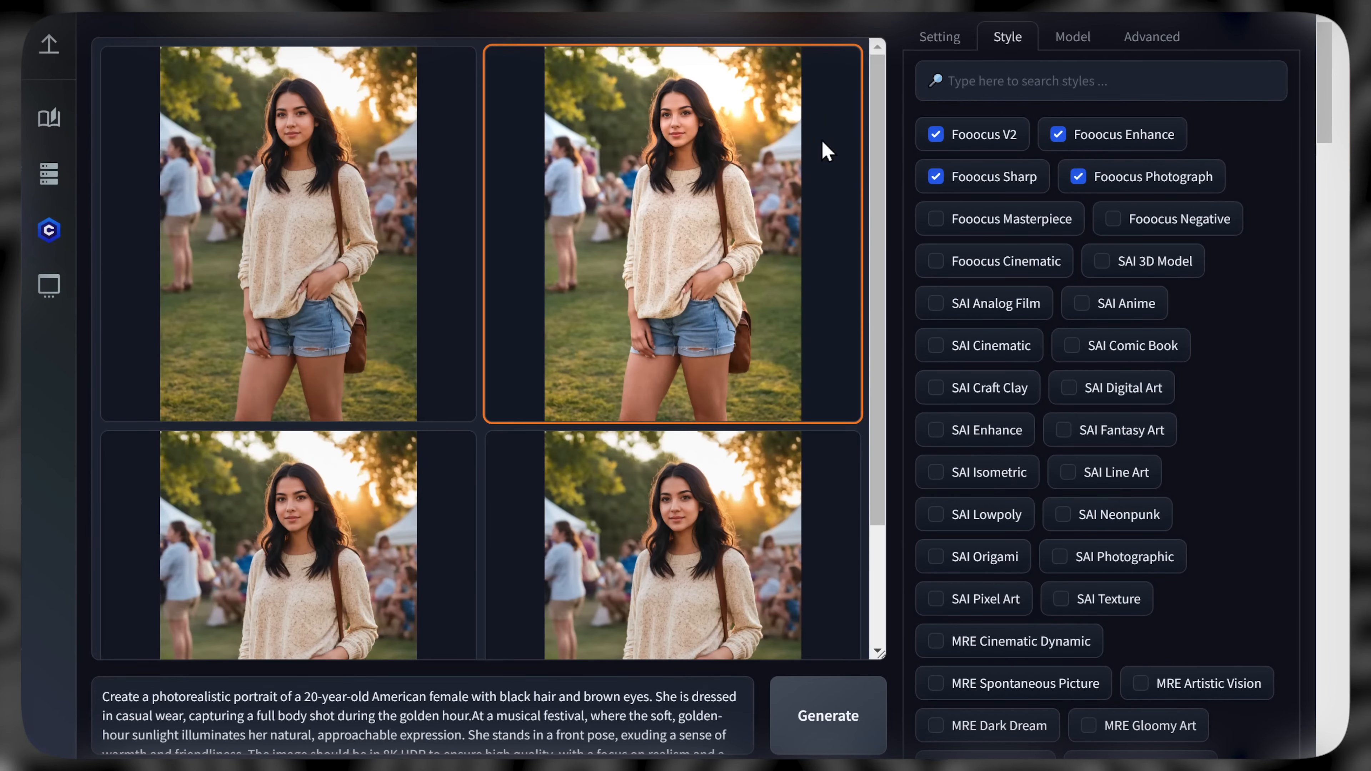
Review the face-refined results, open the second portrait and download it
{"action": "left_click", "coordinate": [876, 156]}
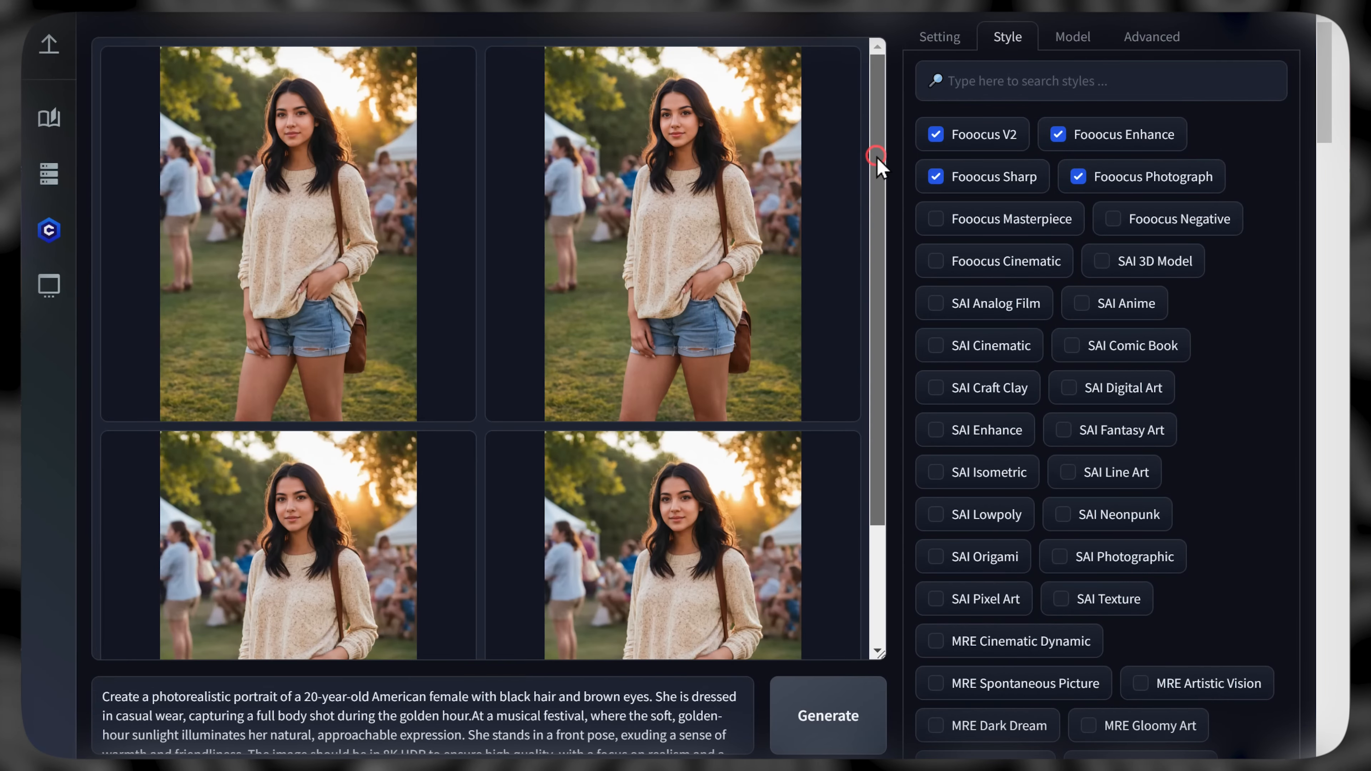
{"action": "mouse_move", "coordinate": [877, 155]}
{"action": "left_mouse_down"}
{"action": "mouse_move", "coordinate": [878, 278]}
{"action": "mouse_move", "coordinate": [877, 142]}
{"action": "left_mouse_up"}
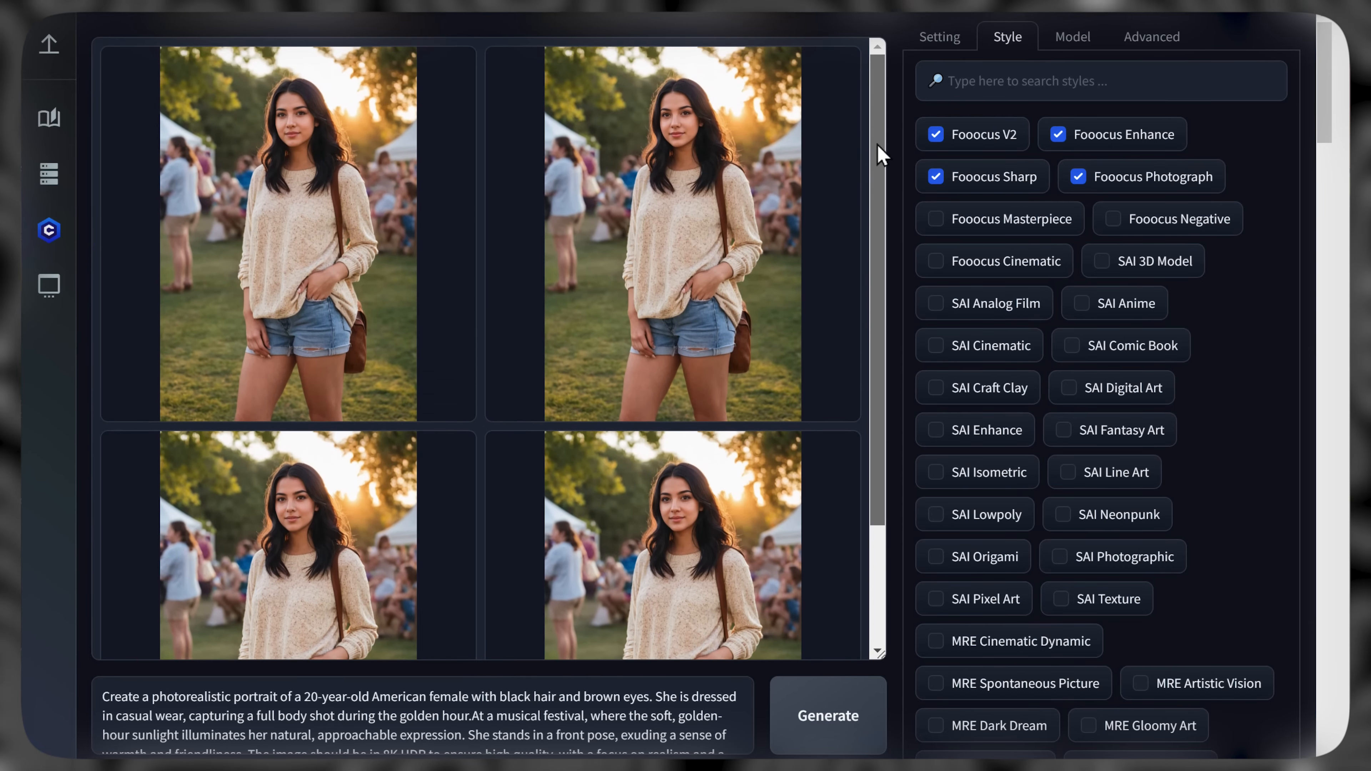
{"action": "left_click", "coordinate": [797, 186]}
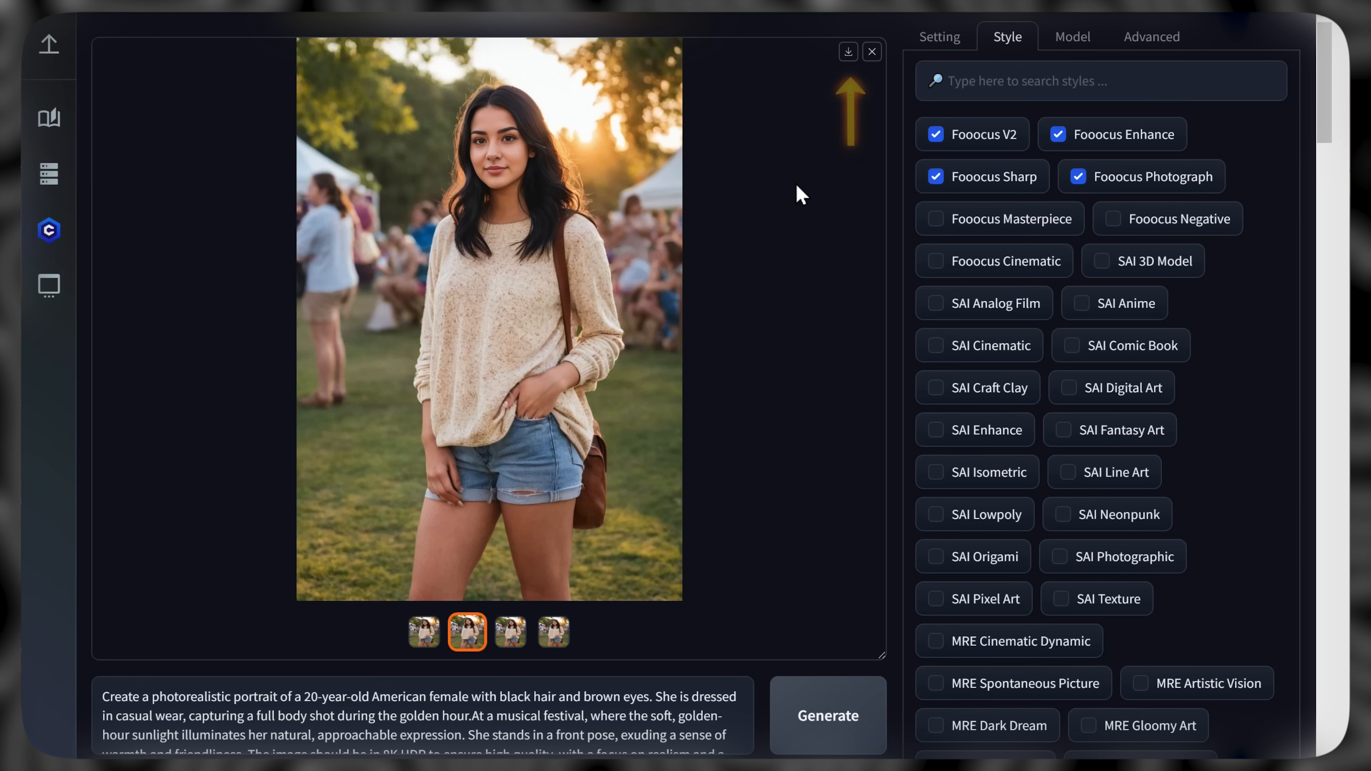
{"action": "left_click", "coordinate": [847, 54]}
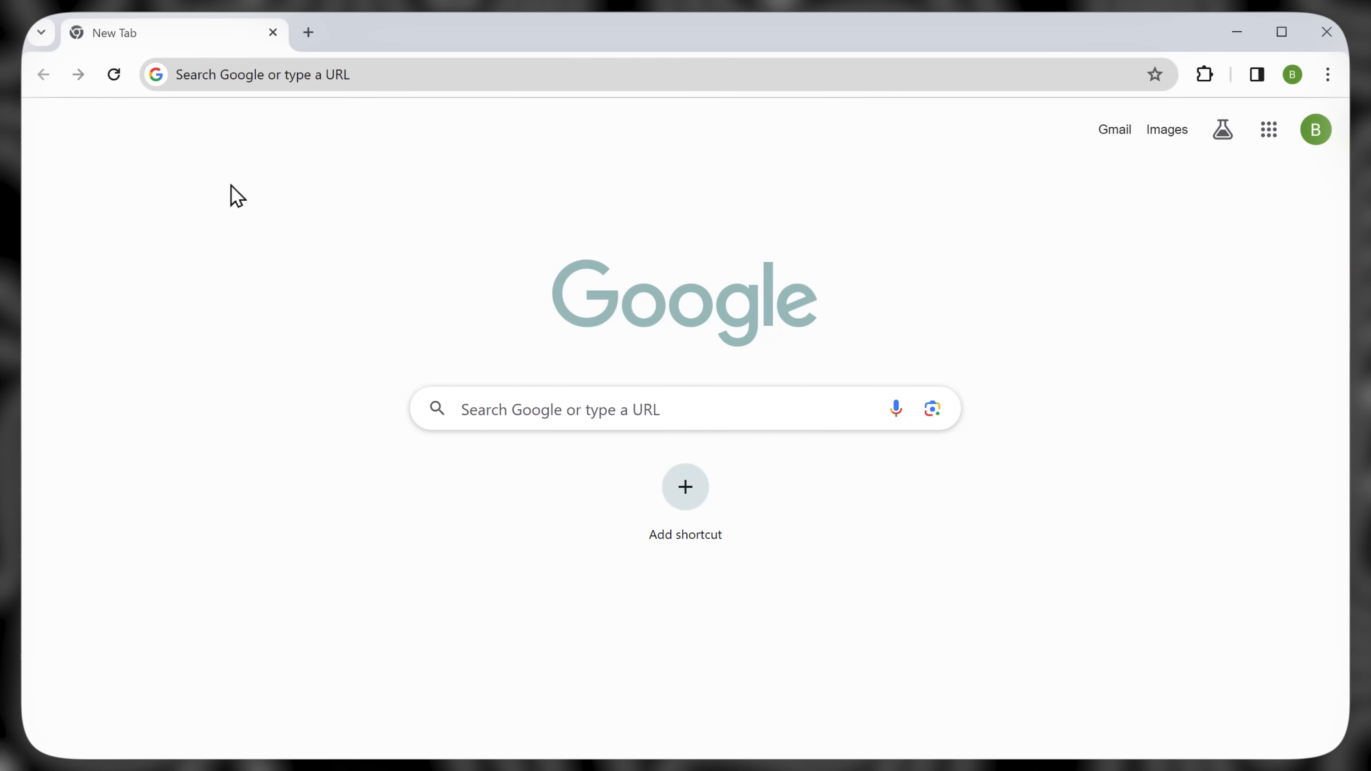
Search Google for "google colab facefussion" and open the facefusion.ipynb Colaboratory notebook
{"action": "left_click", "coordinate": [237, 74]}
{"action": "type", "text": "google colab facefussion"}
{"action": "key", "text": "Return"}
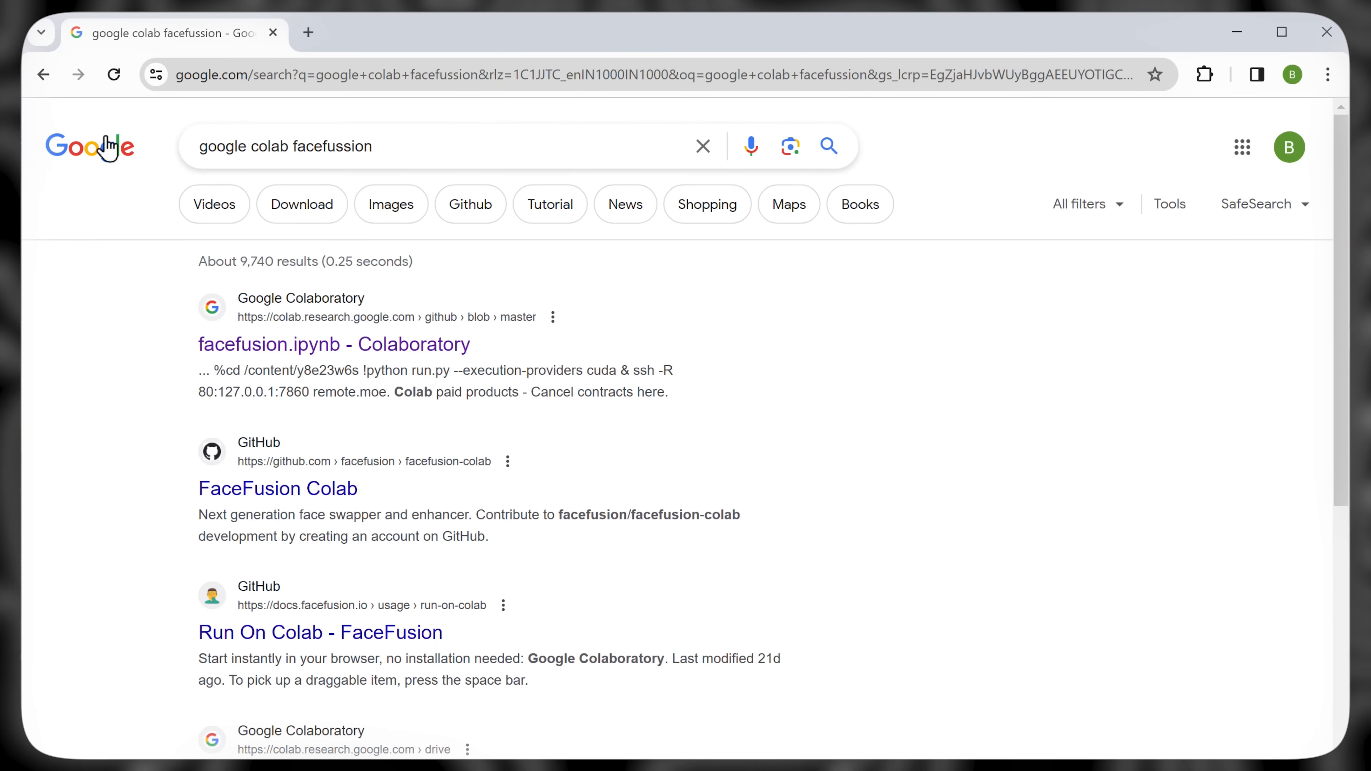
{"action": "left_click", "coordinate": [304, 352]}
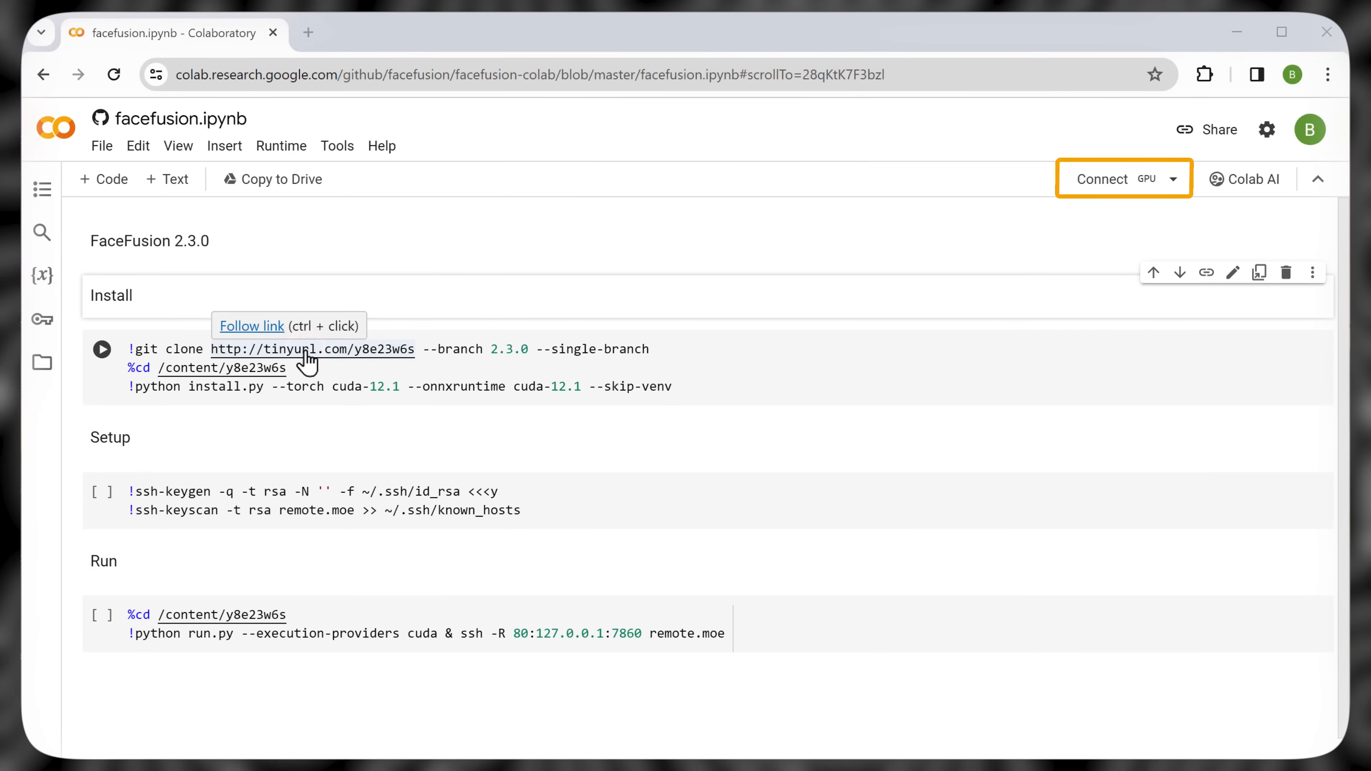
Connect the notebook to a GPU runtime and run the Install, Setup and Run cells, accepting the unverified-author notice
{"action": "left_click", "coordinate": [1105, 186]}
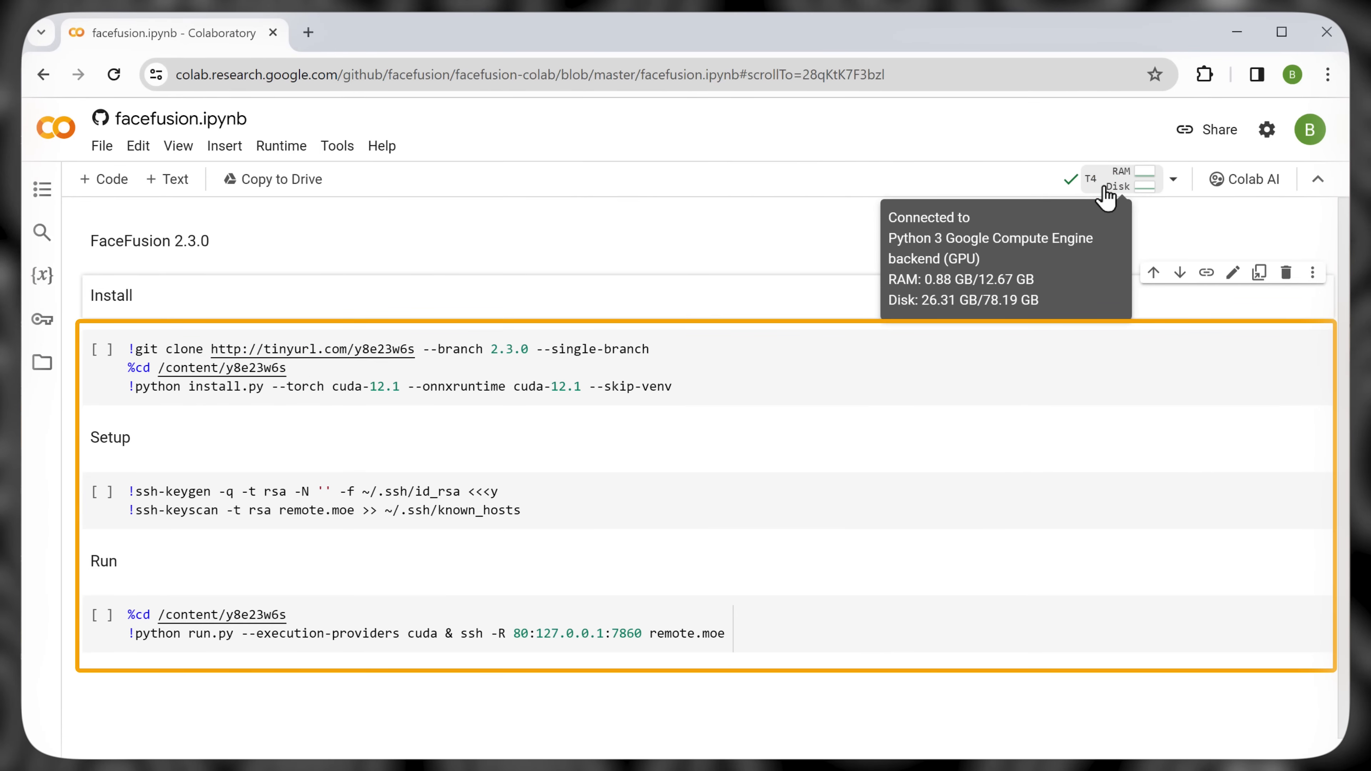
{"action": "left_click", "coordinate": [102, 350]}
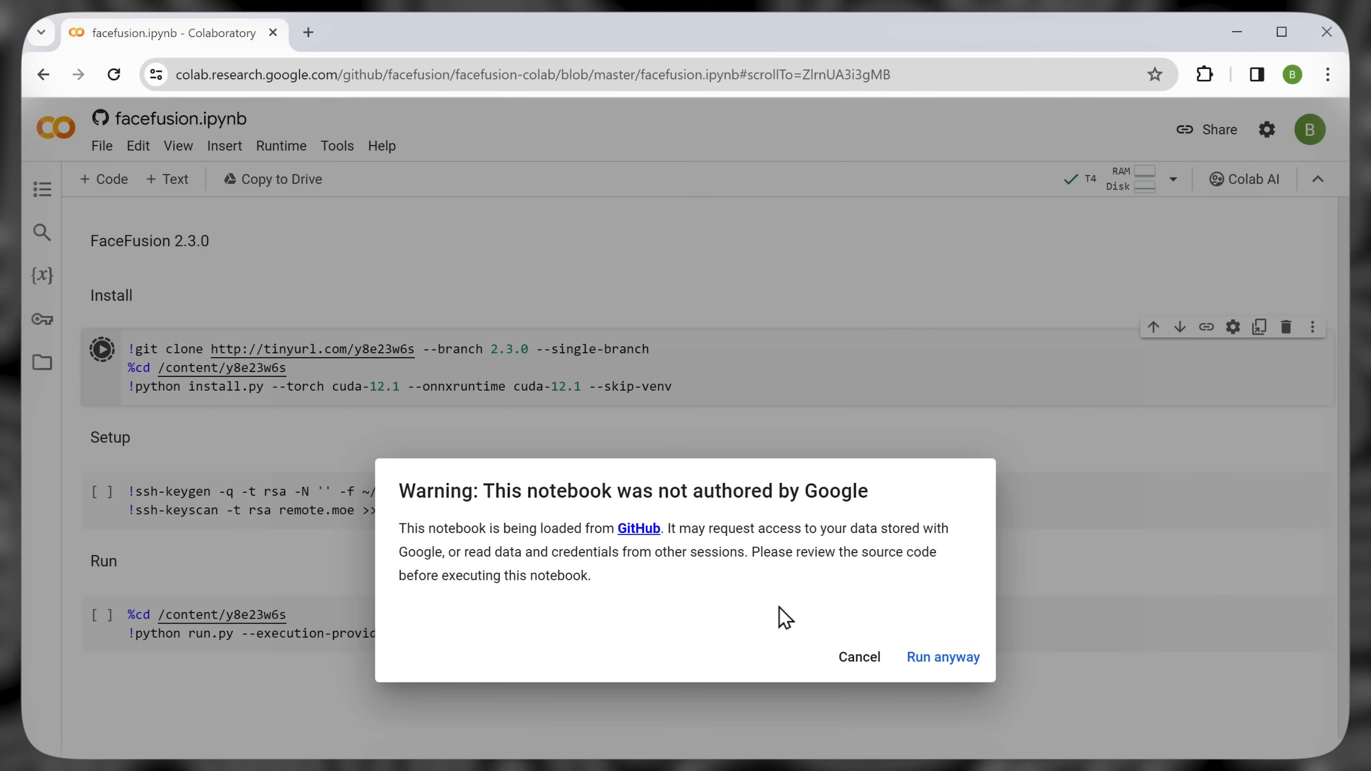
{"action": "left_click", "coordinate": [942, 658]}
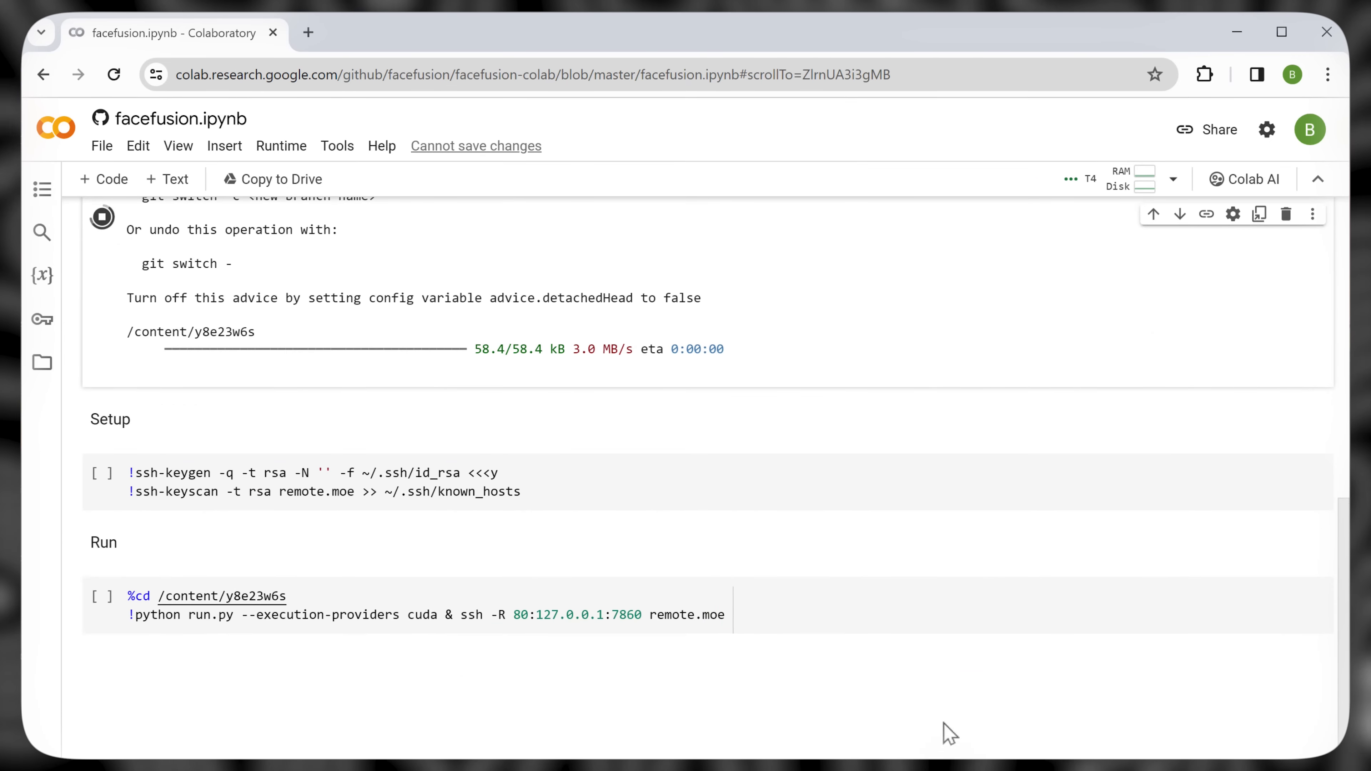
{"action": "left_click", "coordinate": [101, 474]}
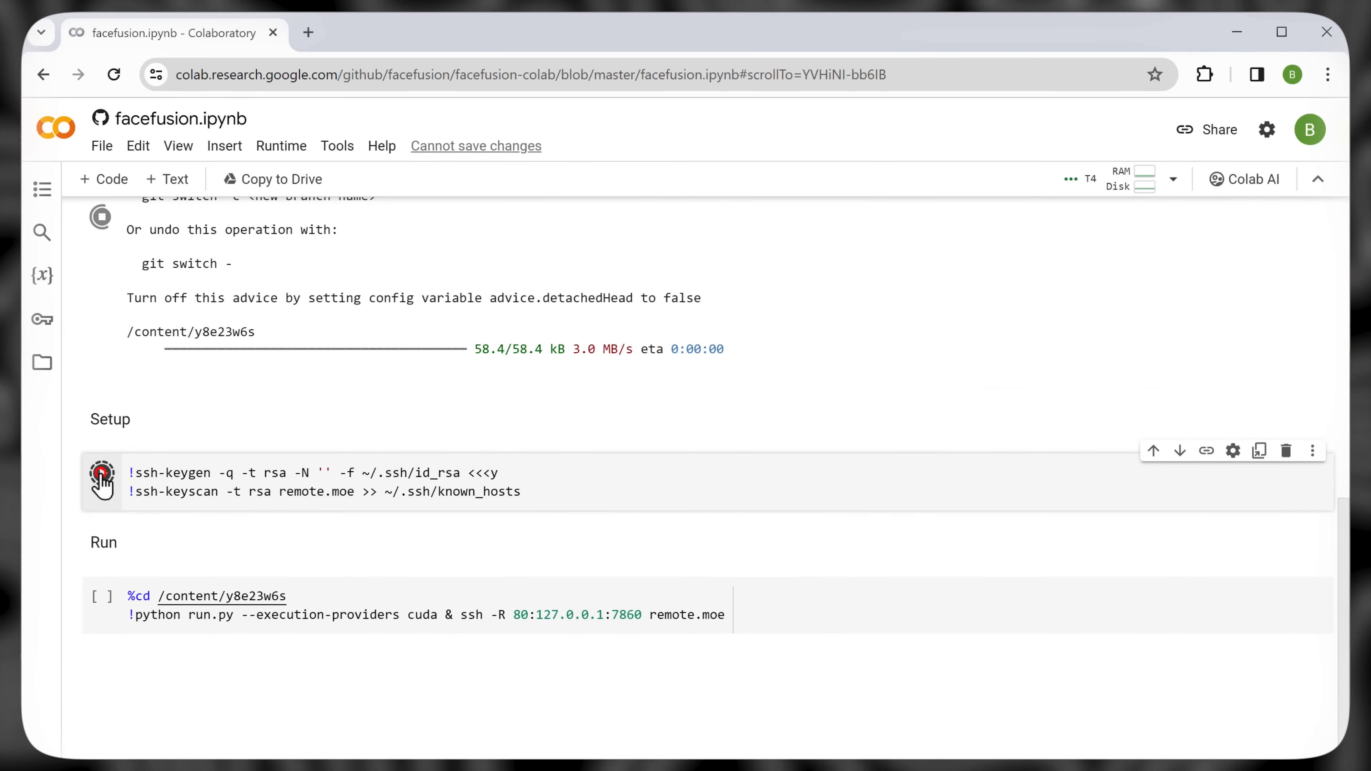
{"action": "left_click", "coordinate": [100, 604]}
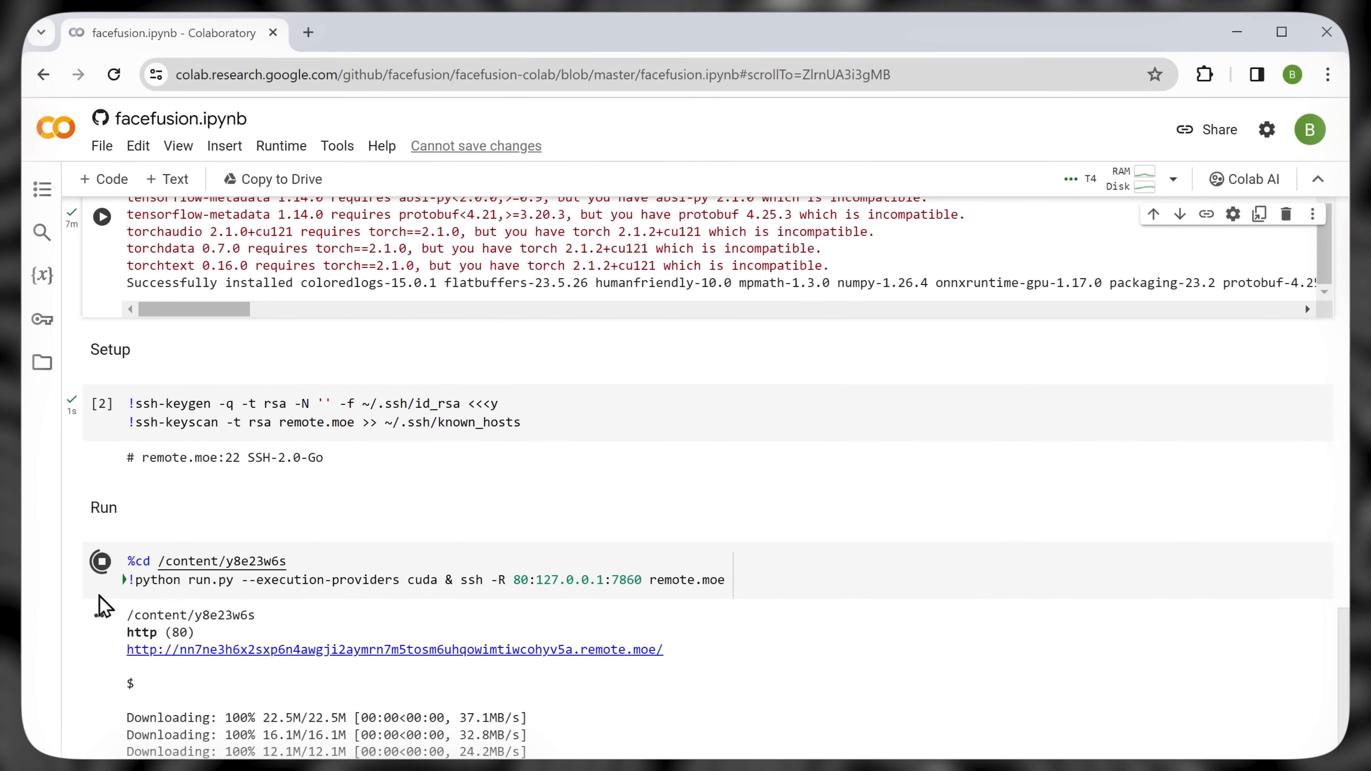